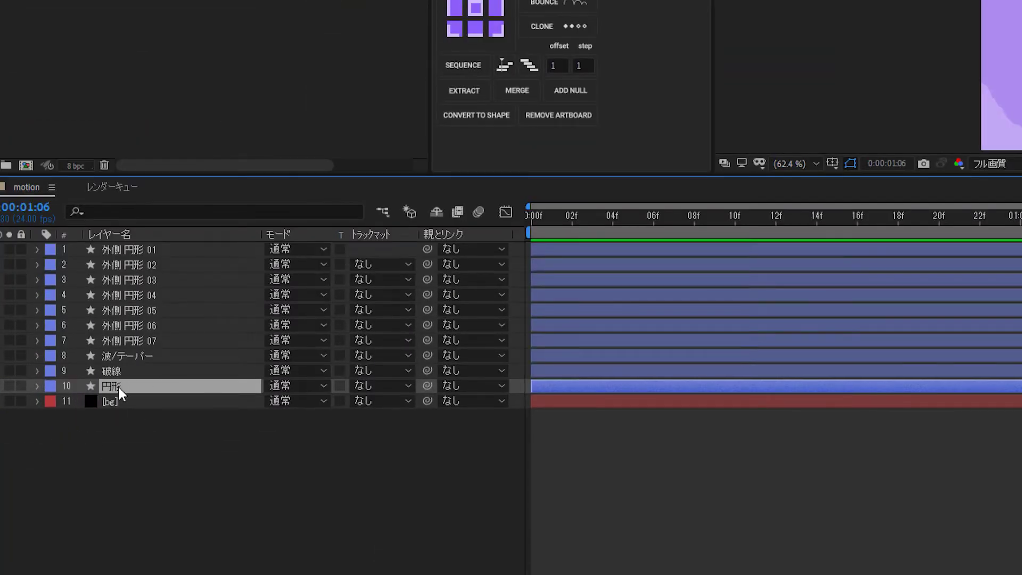
Add an Inner Shadow (シャドウ (内側)) layer style to the 円形 layer and set the shadow's opacity to 100%.
right_click(119, 393)
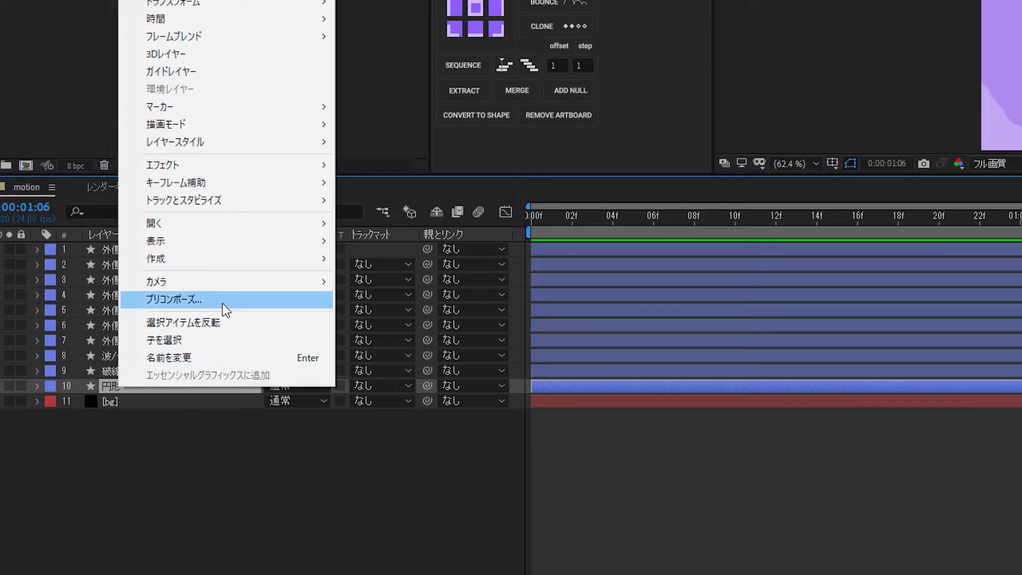
mouse_move(218, 140)
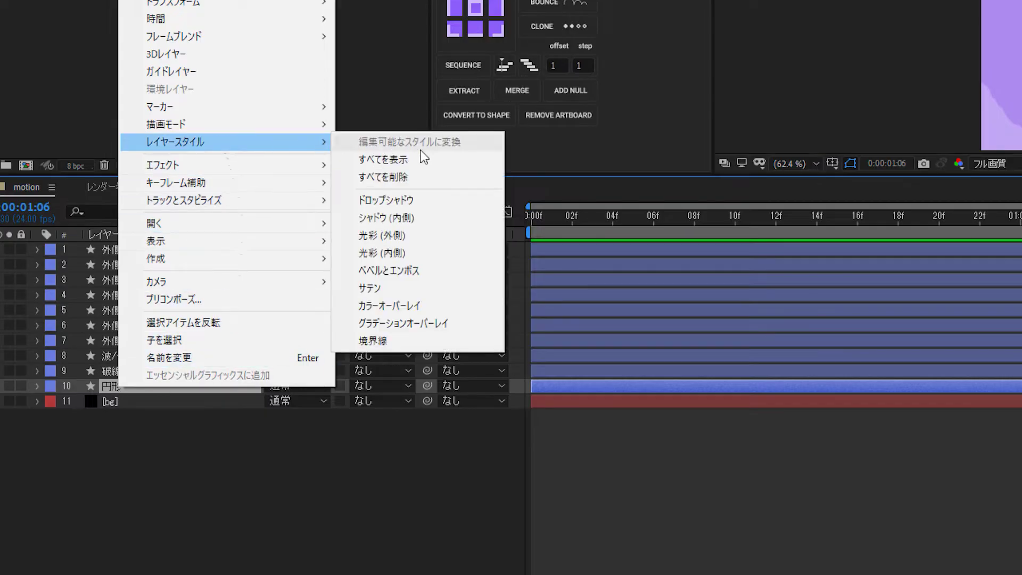
click(457, 216)
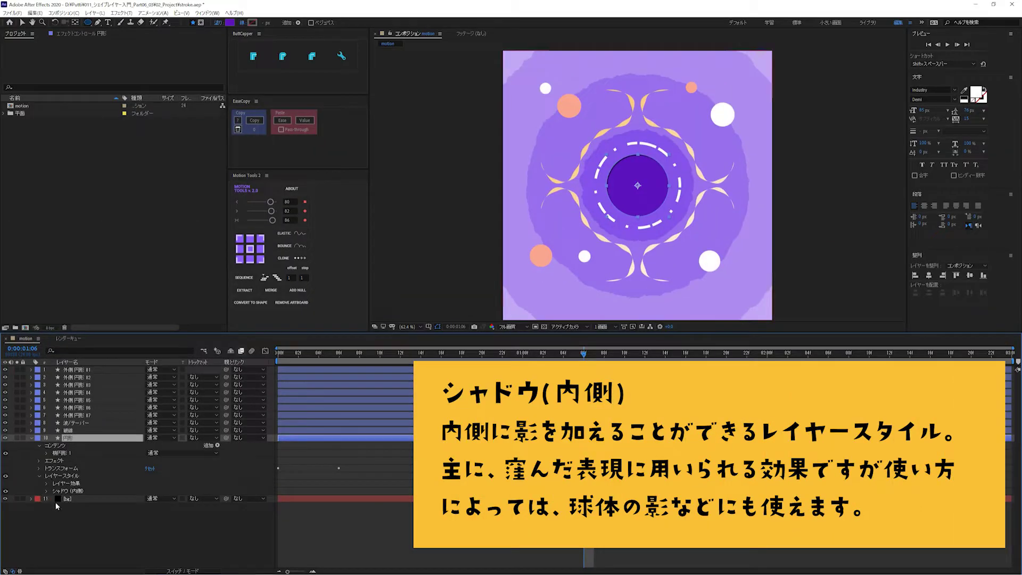
click(65, 493)
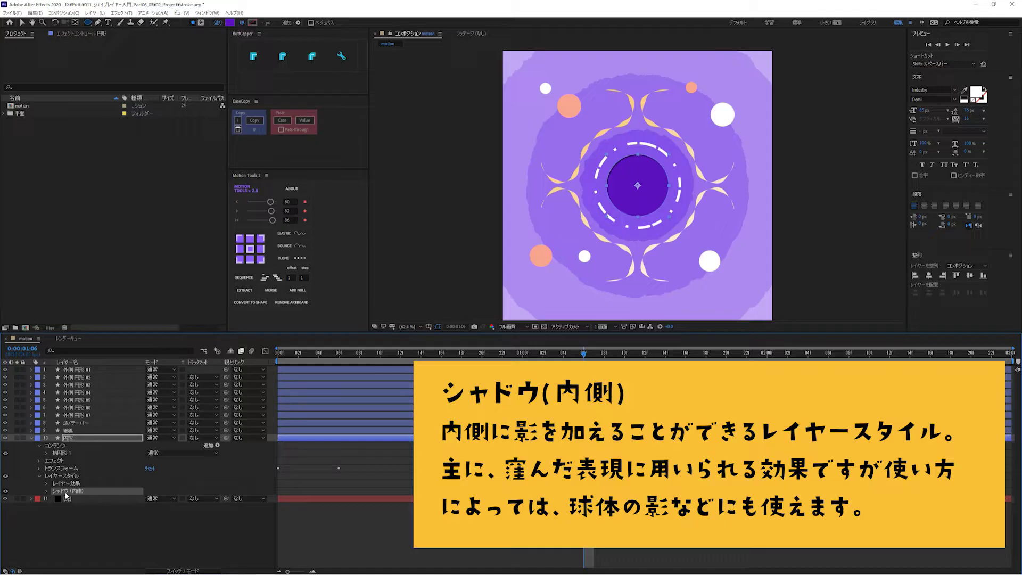
click(47, 492)
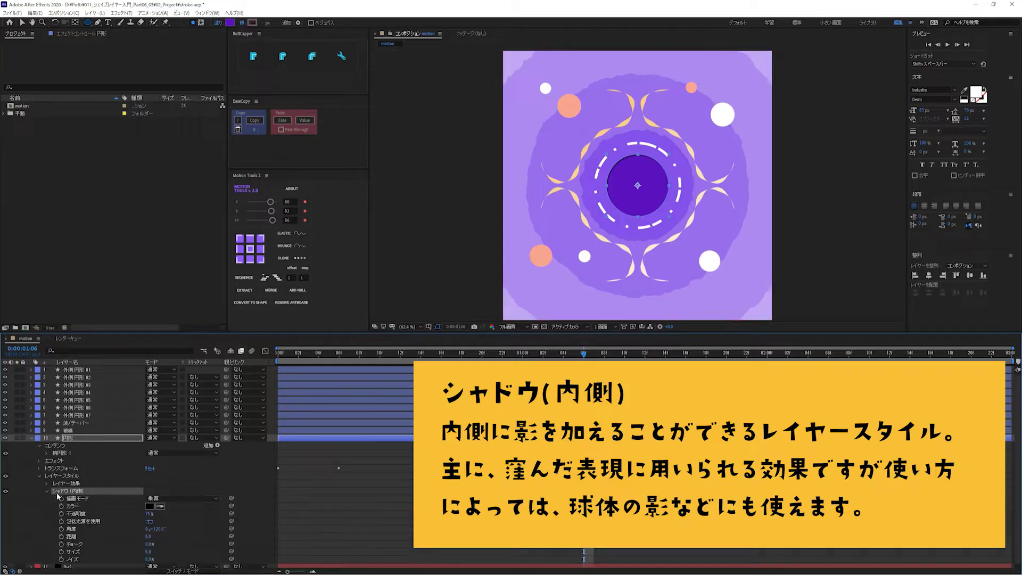
scroll(180, 510, down, 1)
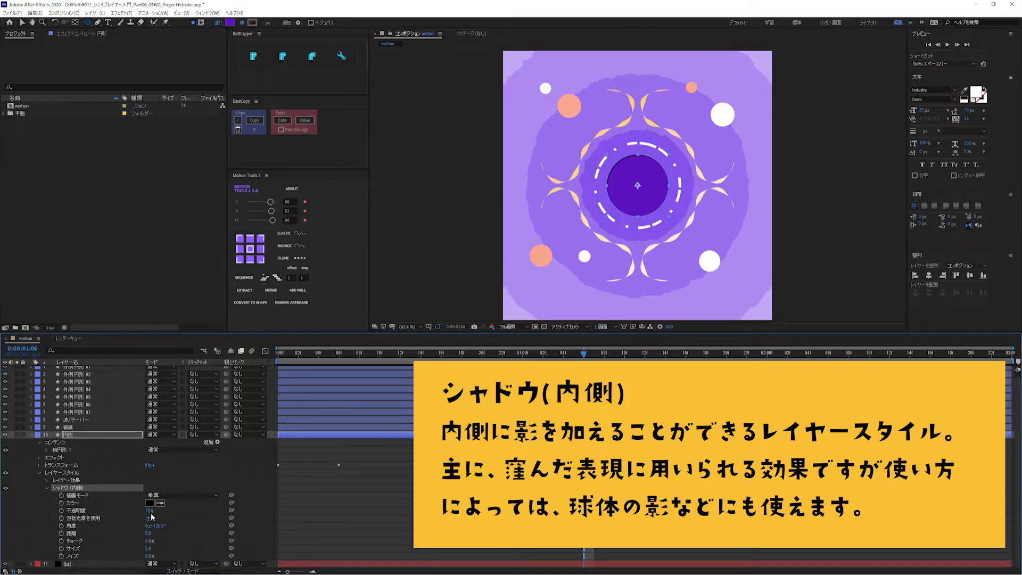
click(149, 510)
text(100)
key(Return)
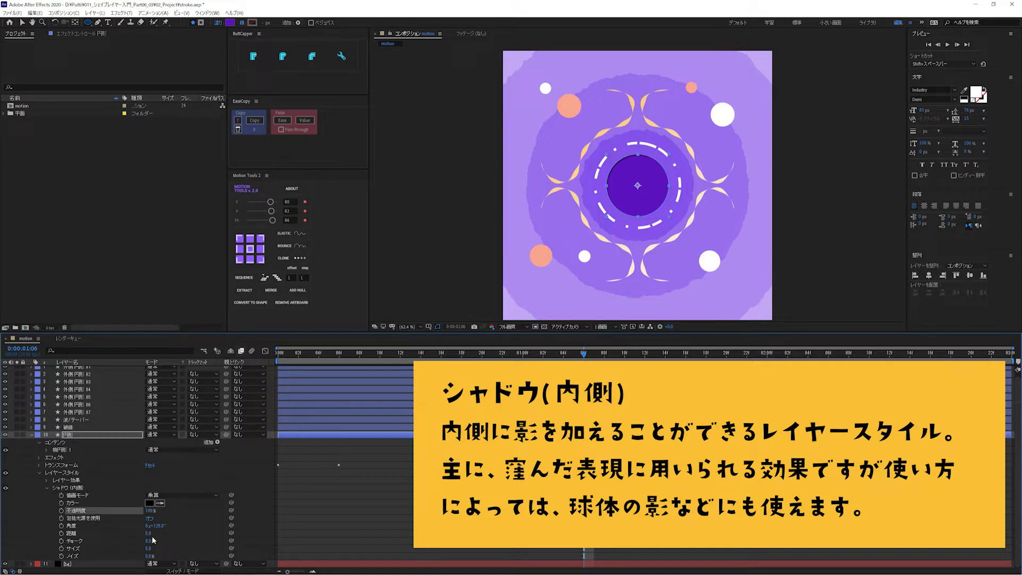
Increase the inner shadow's distance and change its angle so the shadow falls on the lower-right side of the central circle.
drag(152, 534, 176, 534)
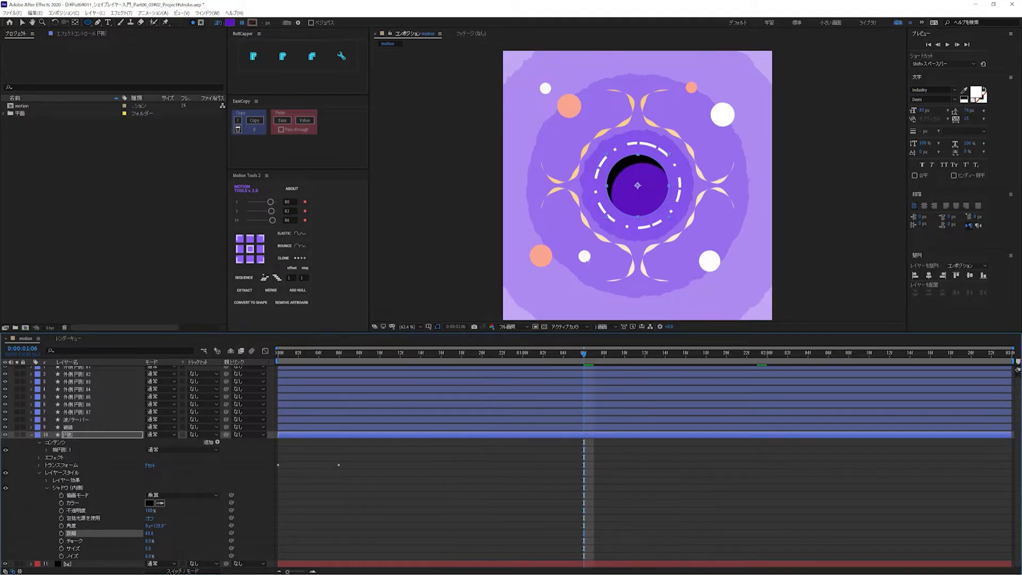
key(slash)
key(period)
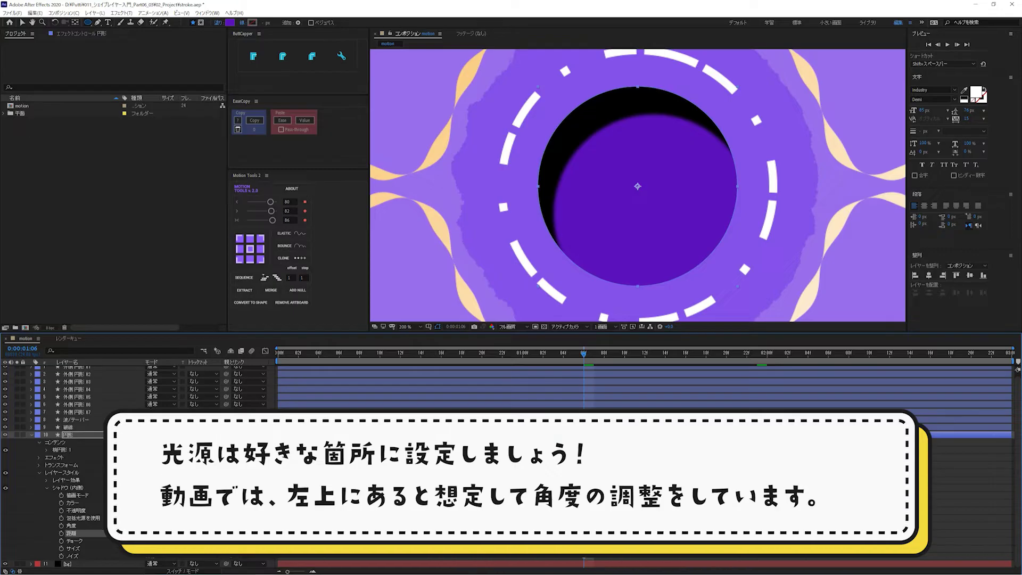
drag(154, 525, 188, 525)
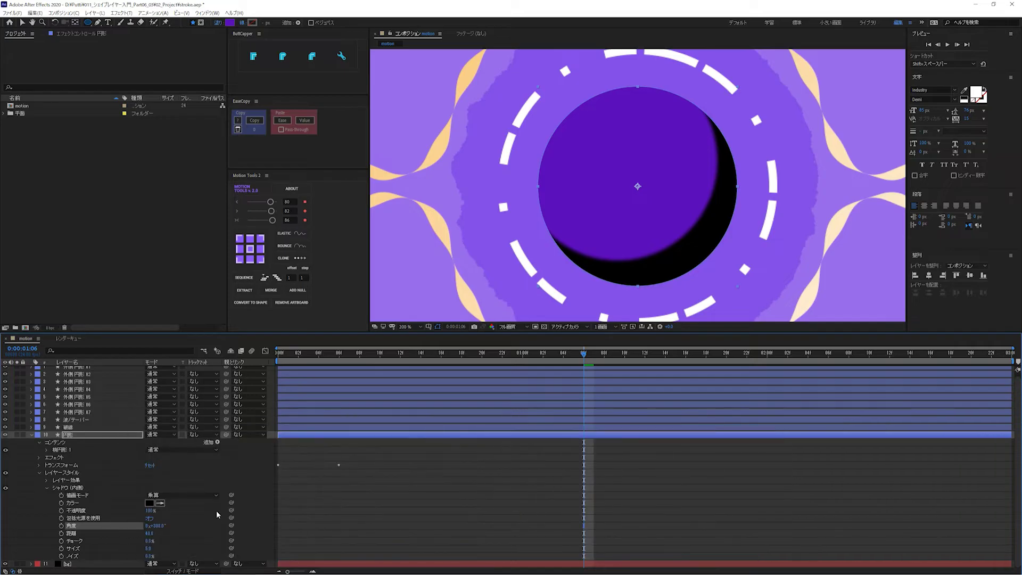
click(191, 515)
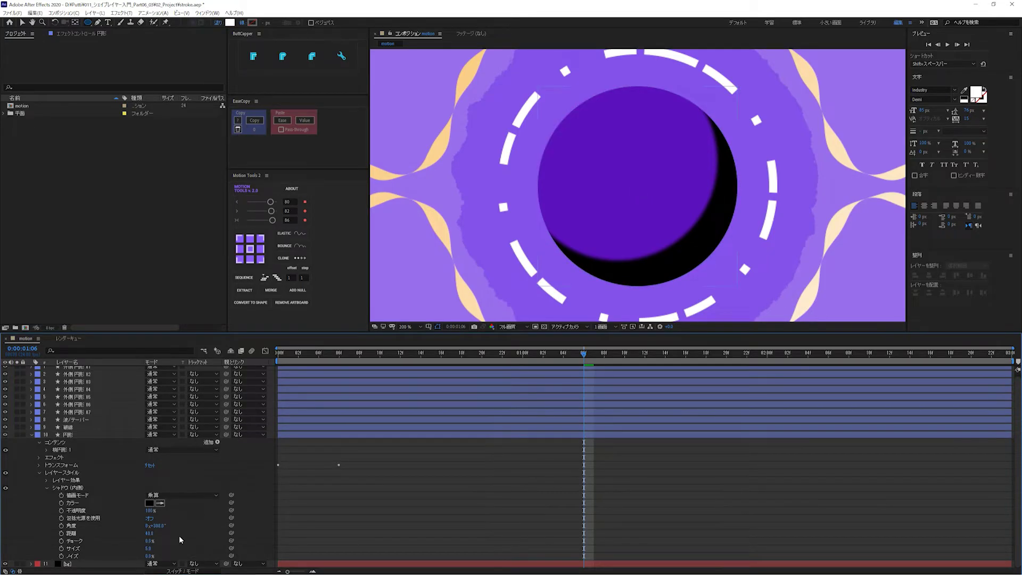
Set the inner shadow's choke to 100% and sample the central circle's purple as the shadow colour.
drag(149, 542, 272, 544)
click(293, 517)
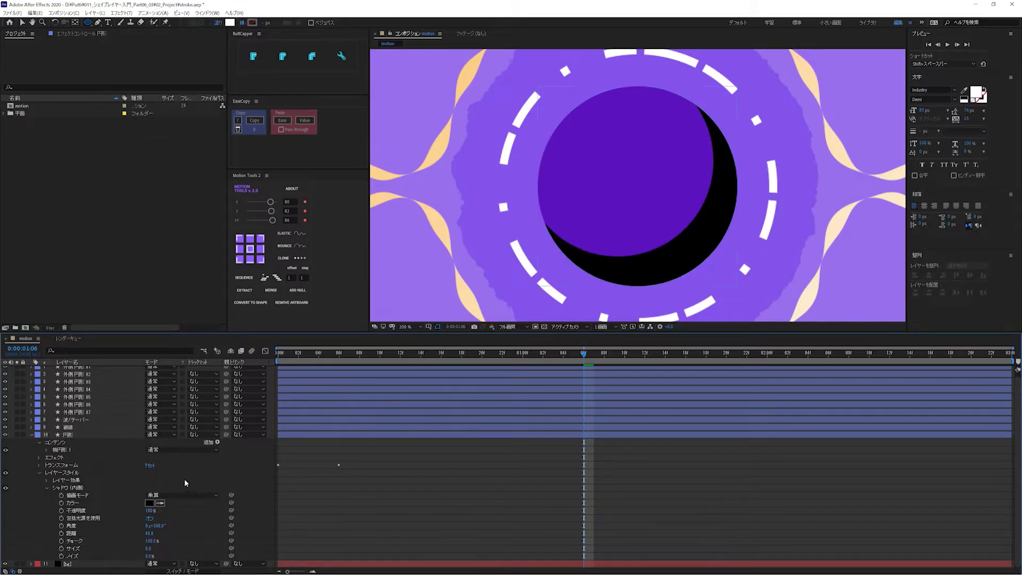
click(110, 504)
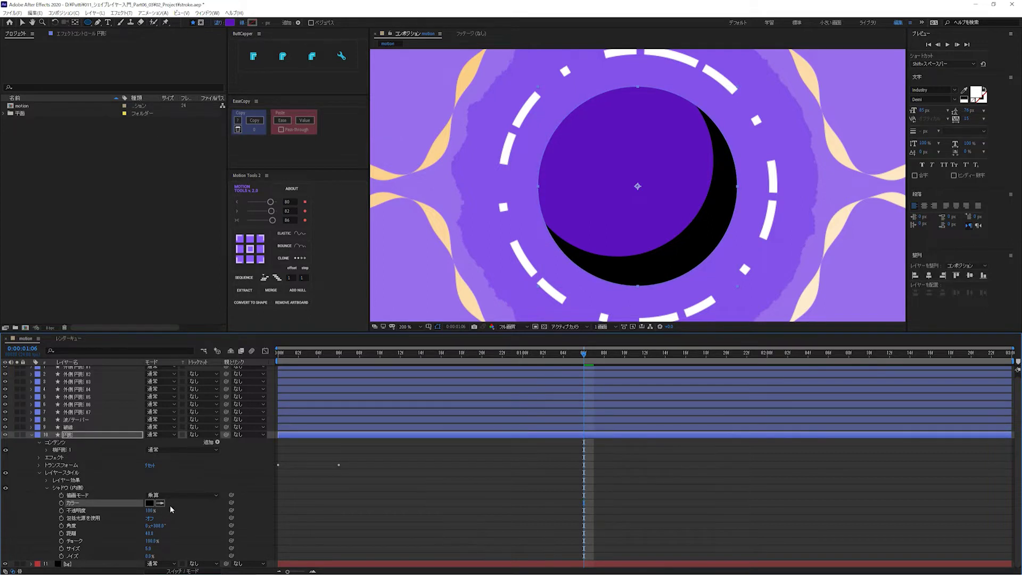
key(F2)
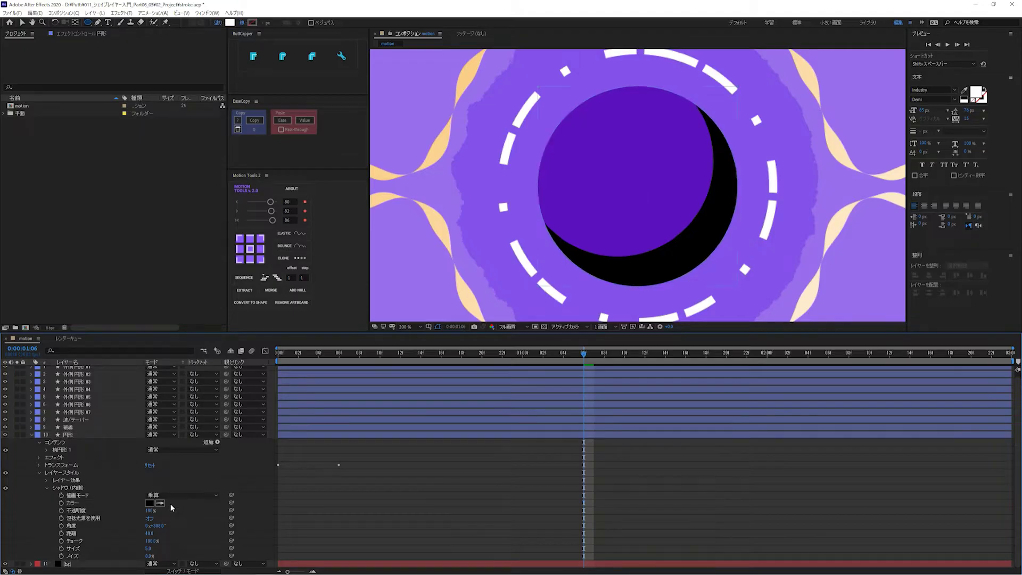
click(160, 504)
click(621, 192)
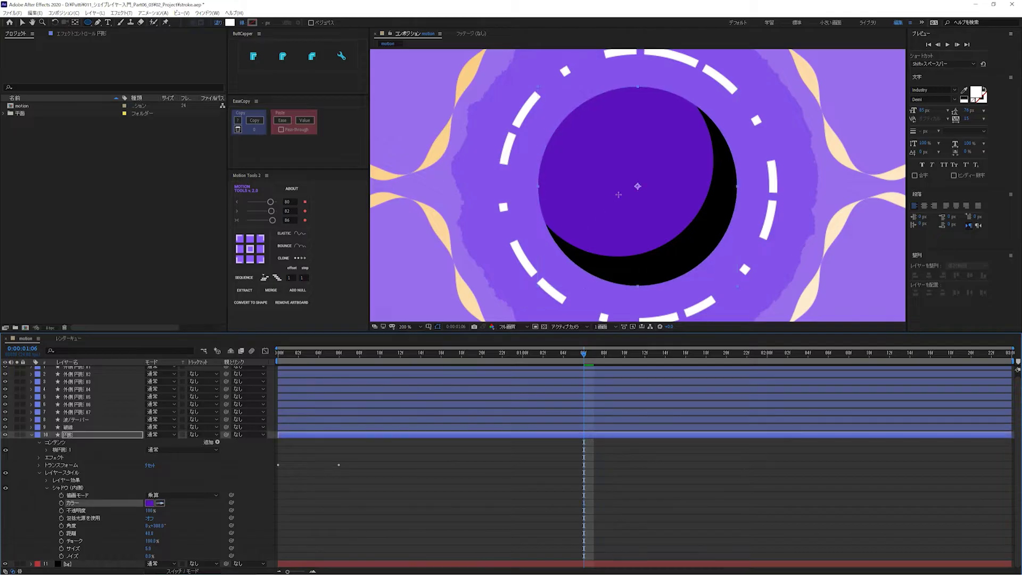
click(403, 452)
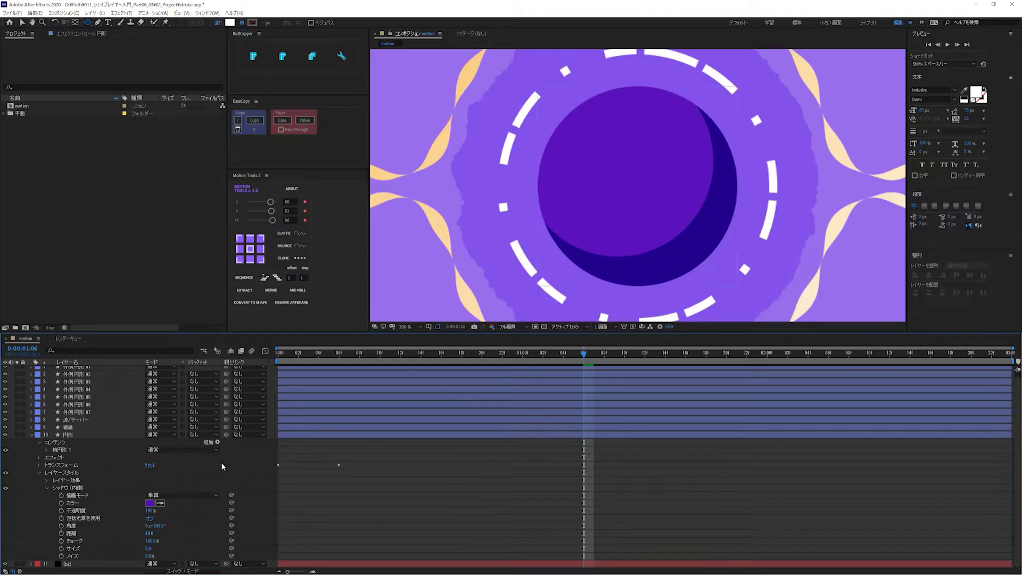
Add an Inner Glow (光彩 (内側)) layer style to the 円形 layer and set the glow's opacity to 100%.
click(47, 488)
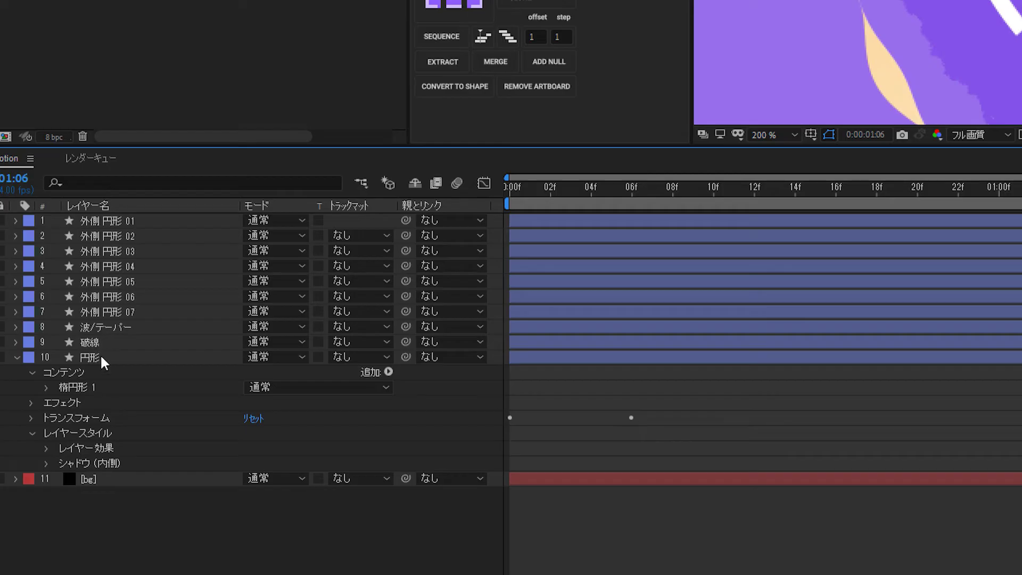
click(97, 355)
right_click(98, 355)
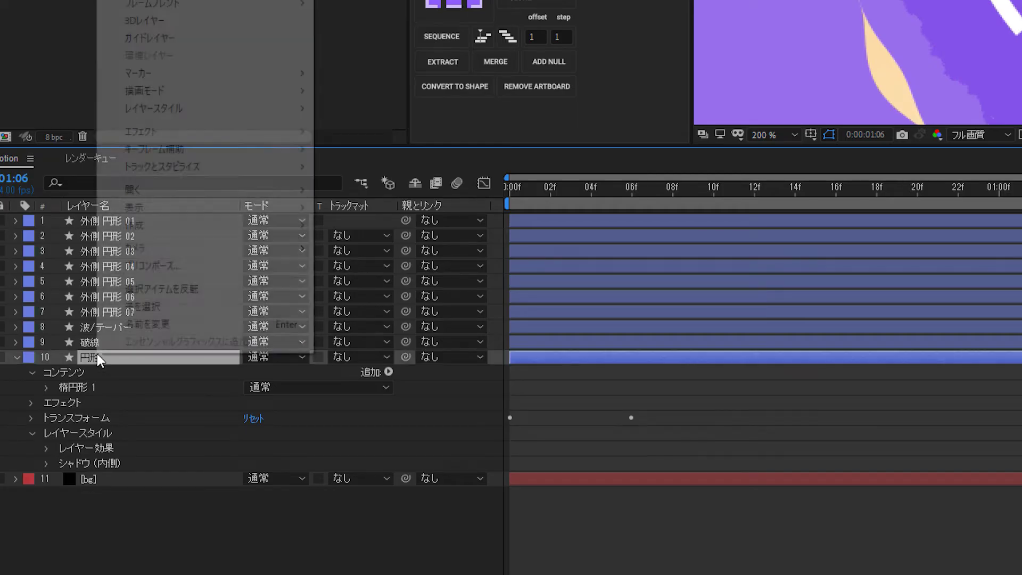
mouse_move(231, 113)
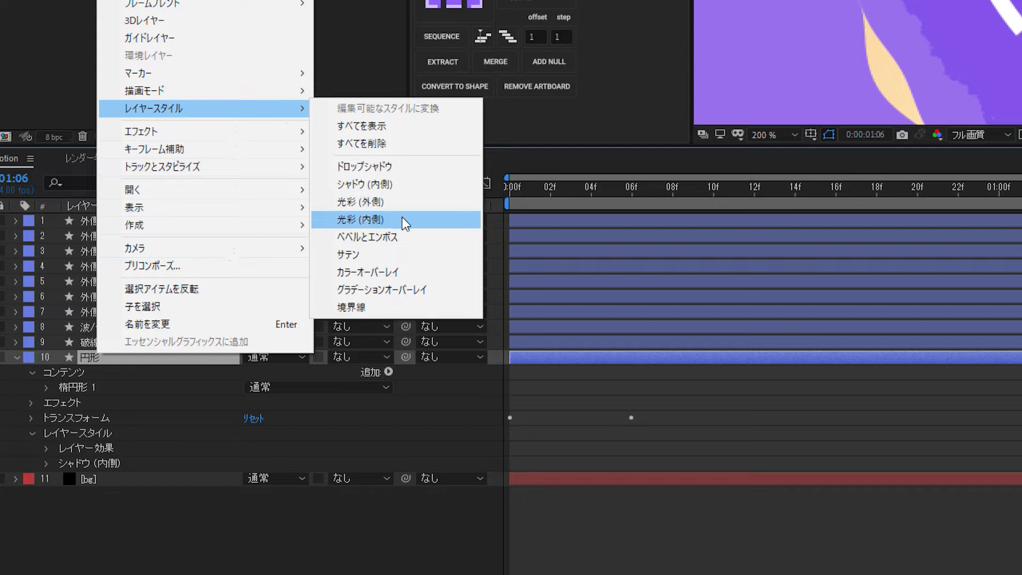
click(427, 225)
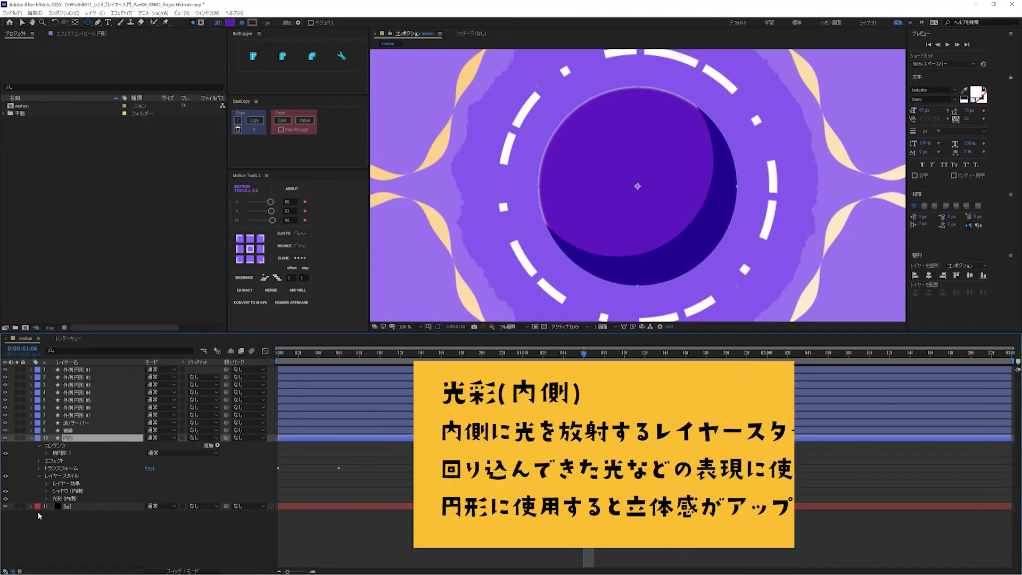
click(47, 498)
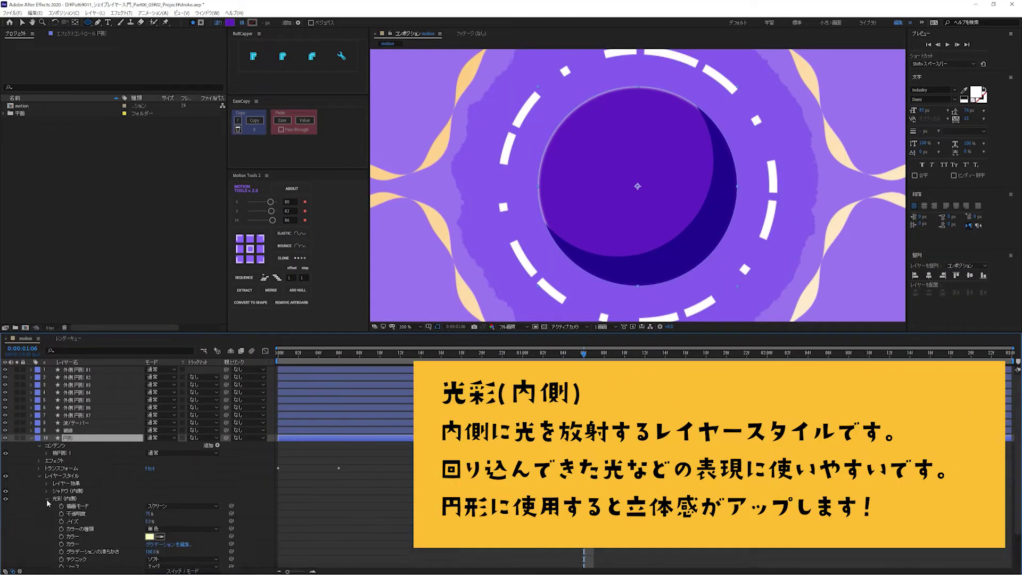
scroll(132, 494, down, 2)
drag(148, 481, 247, 475)
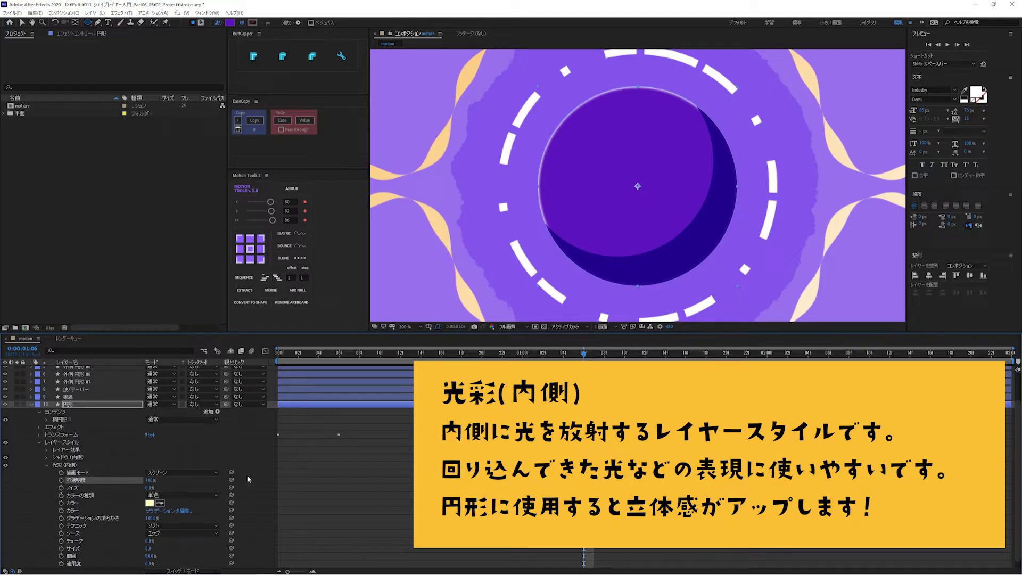
Set the inner glow's choke to 100% and increase its size to form a thick, hard-edged rim inside the circle.
click(150, 540)
text(40)
key(Return)
drag(166, 542, 223, 543)
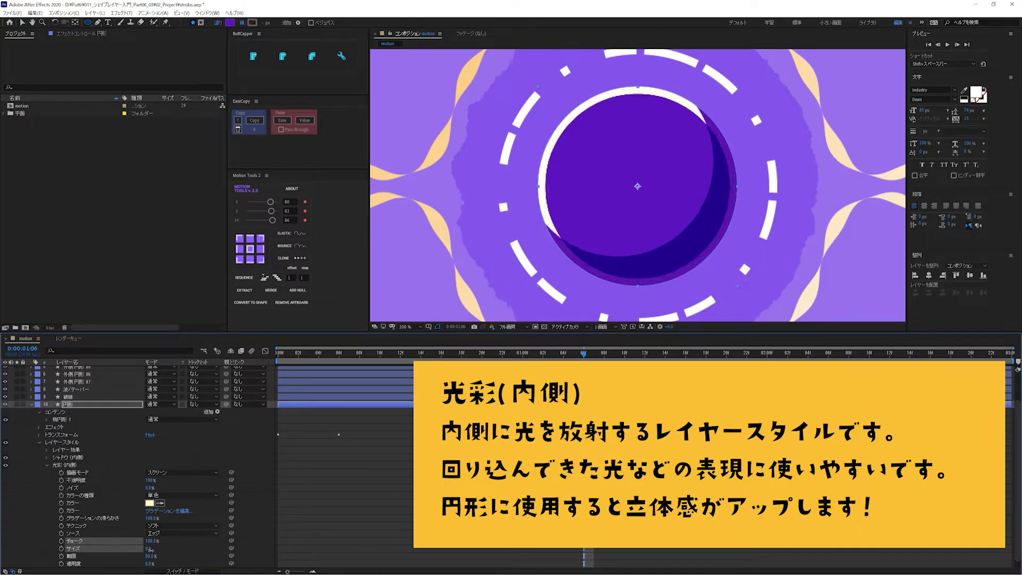
drag(150, 548, 153, 550)
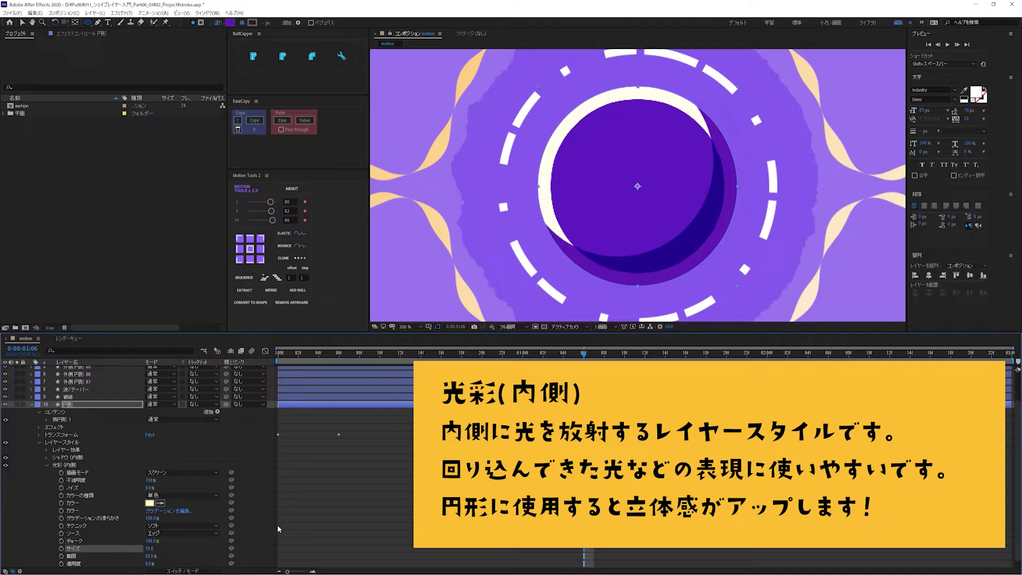
click(398, 480)
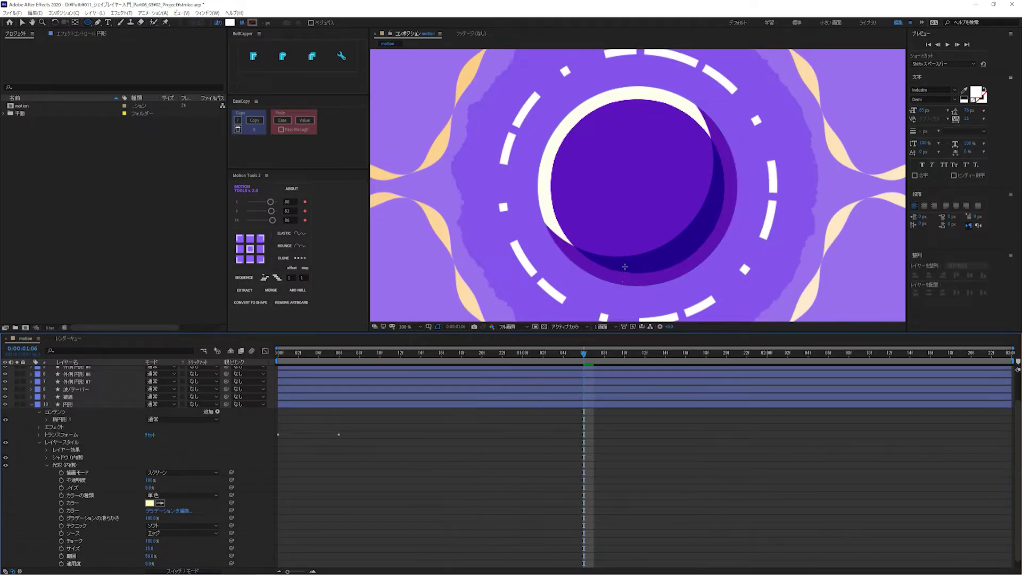
key(shift+slash)
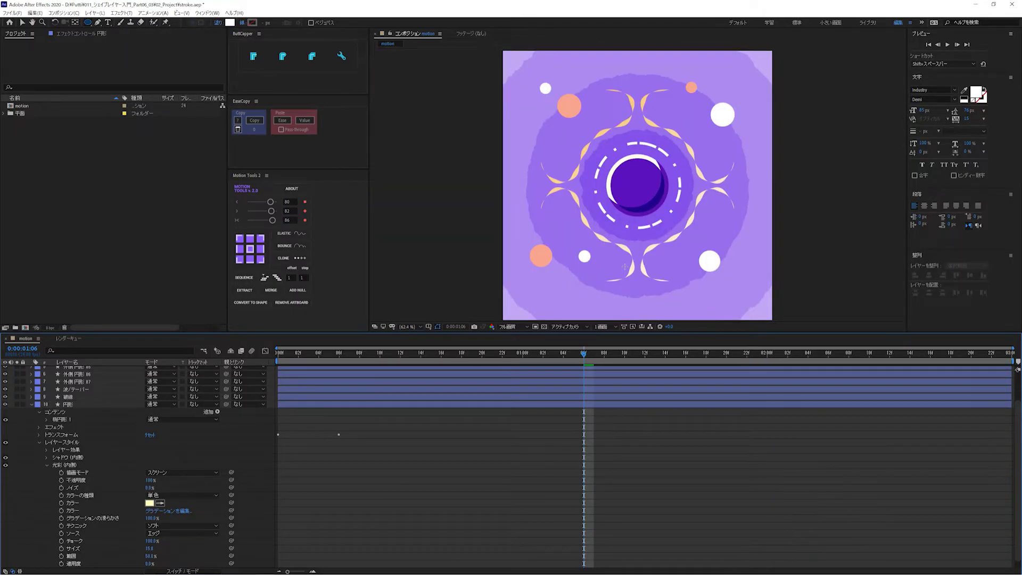
click(46, 465)
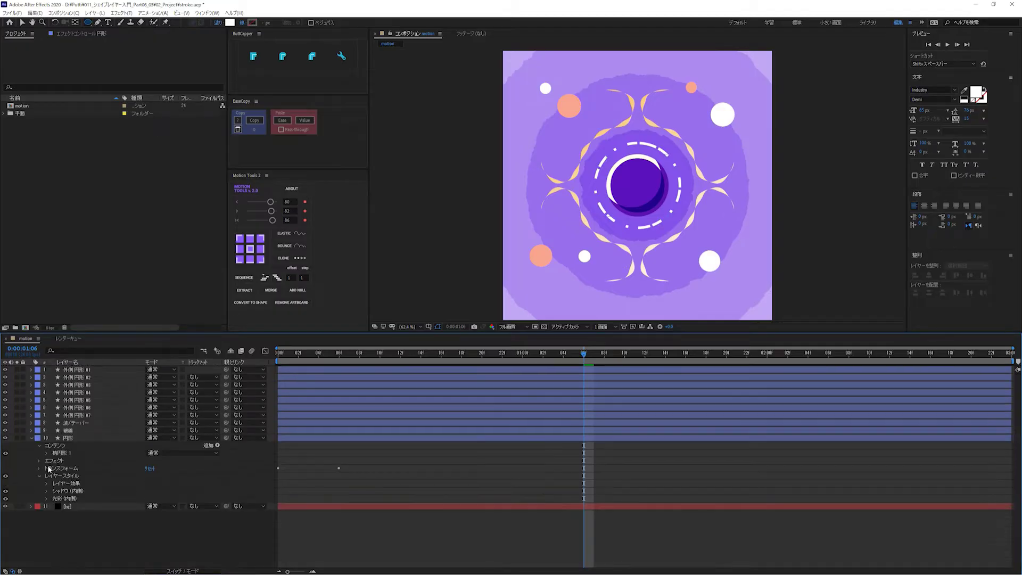
Draw a small upright ellipse within the 円形 layer, over the upper-left part of the central circle.
click(73, 439)
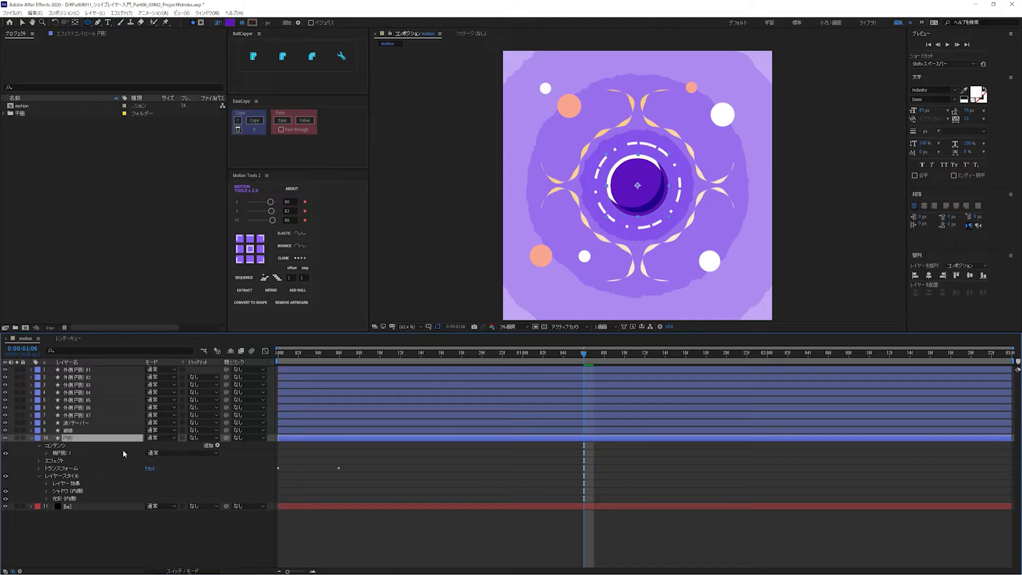
click(88, 22)
click(122, 39)
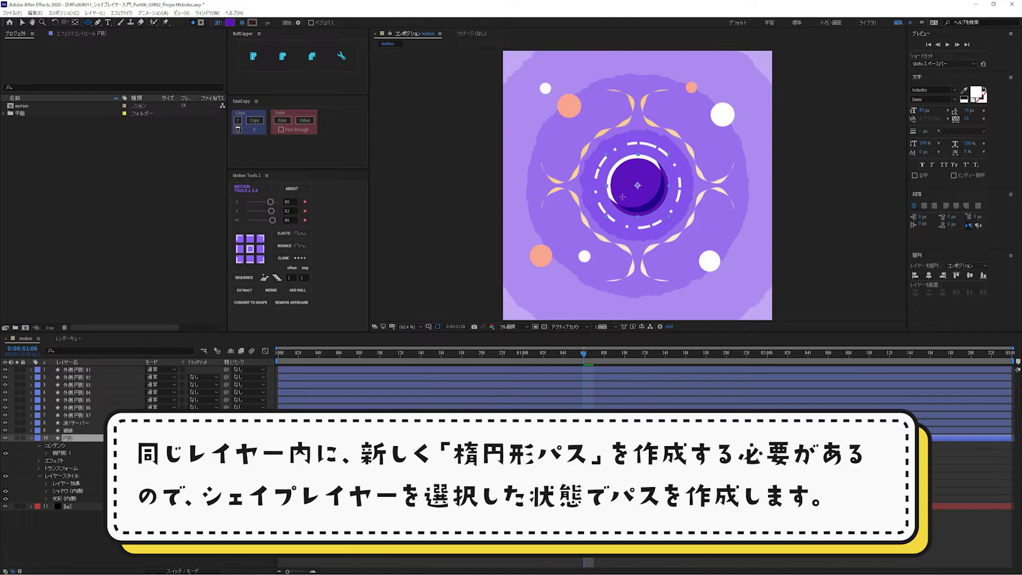
key(slash)
key(period)
key(period)
key(comma)
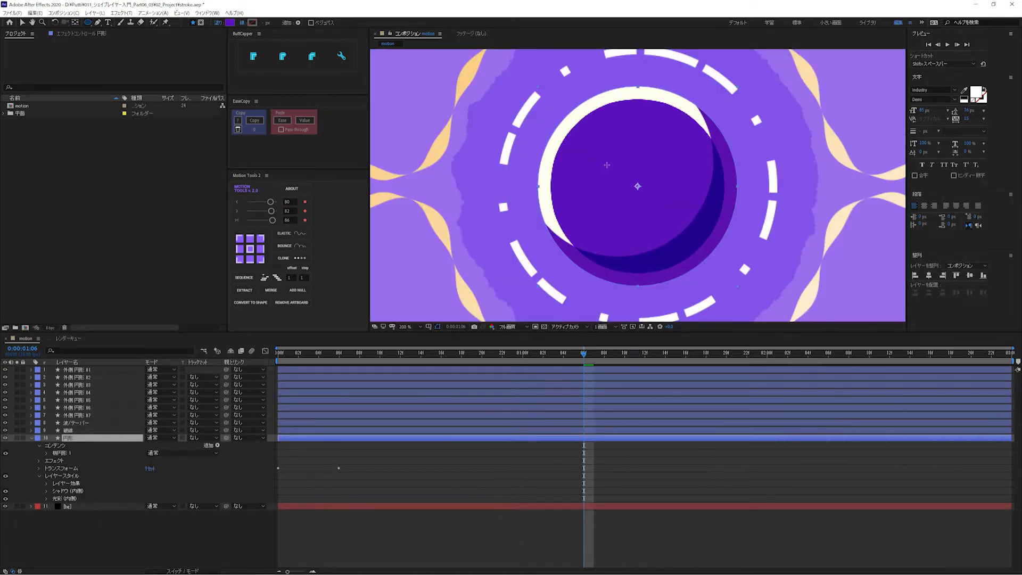
drag(593, 135, 614, 167)
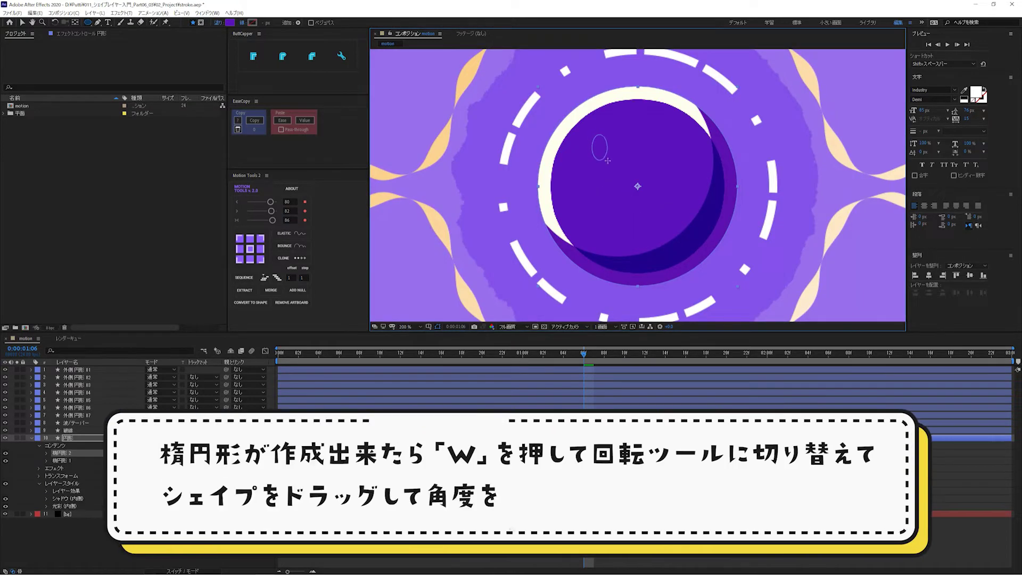
Rotate the small ellipse clockwise so it tilts along the central circle's upper-left edge.
key(w)
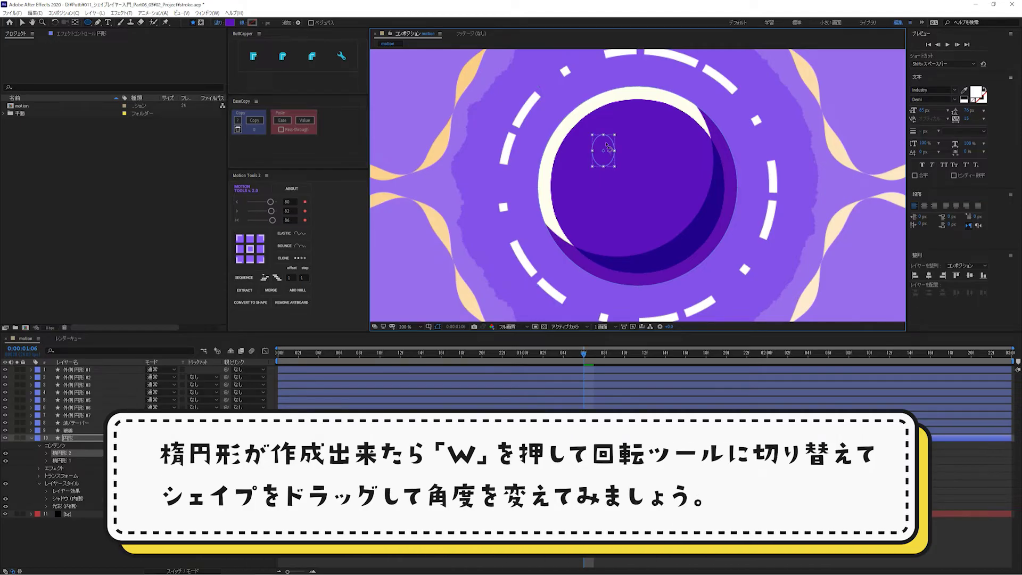
drag(614, 166, 604, 144)
key(v)
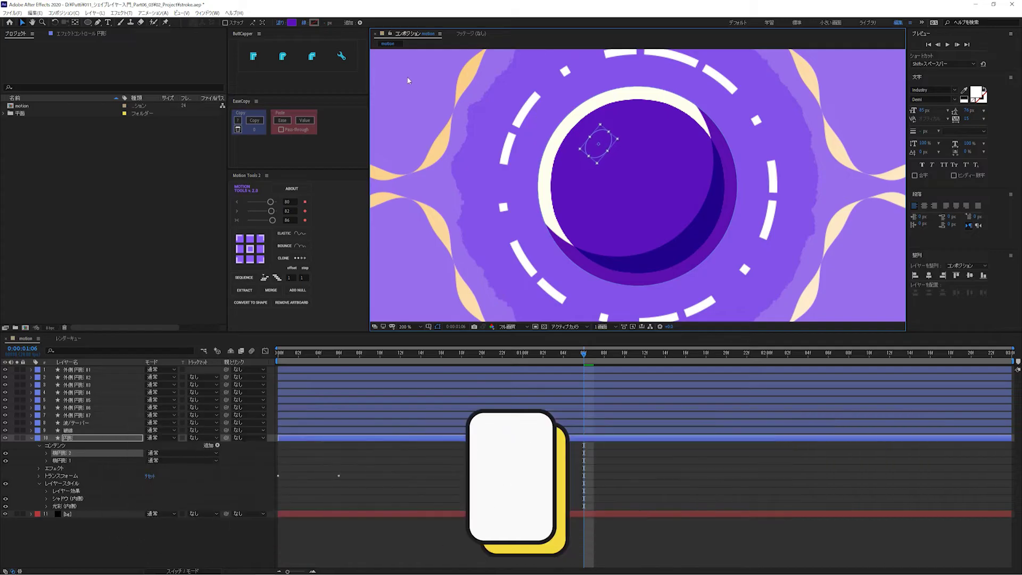
Change the small ellipse's fill colour to white to make it a highlight.
click(292, 24)
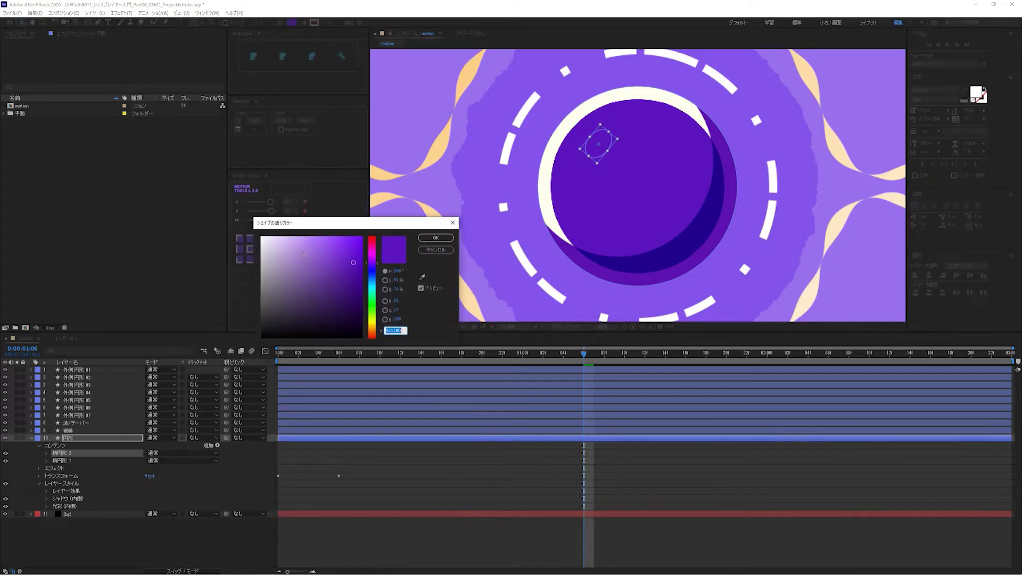
click(262, 238)
click(428, 238)
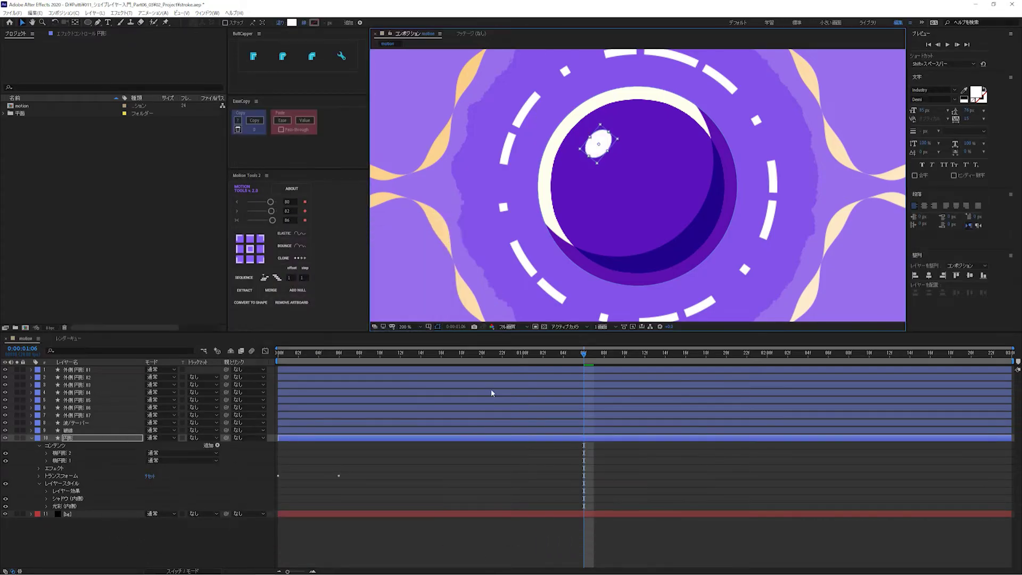
Copy the central circle's Inner Shadow style from the 円形 layer and paste it onto the upper-left orange circle's layer.
click(402, 468)
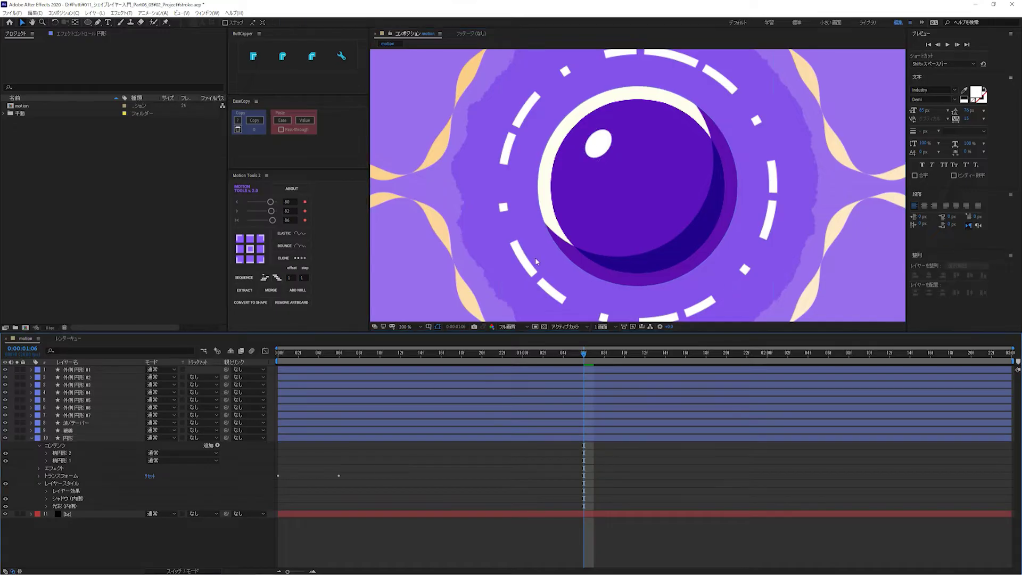
key(shift+slash)
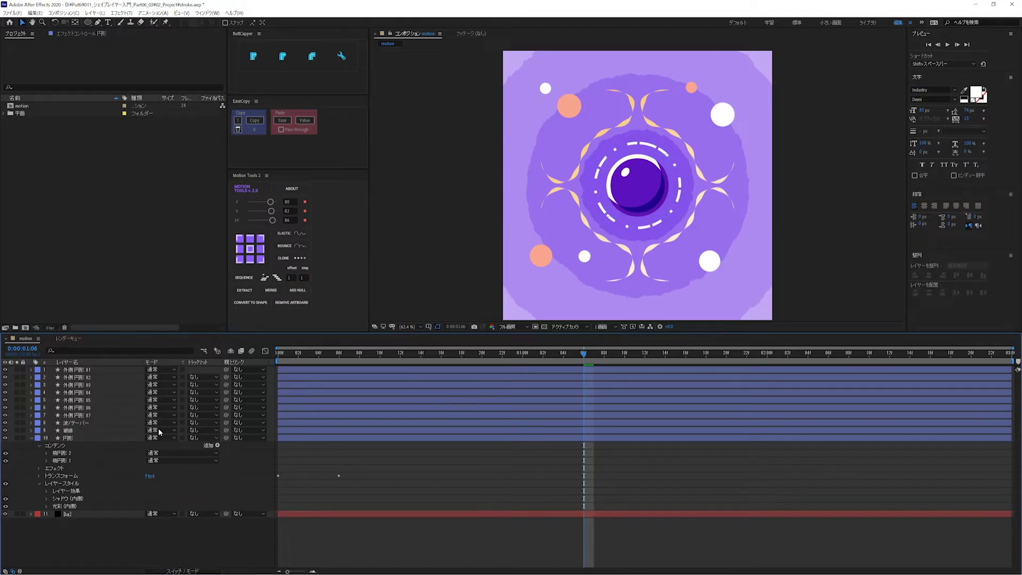
click(575, 108)
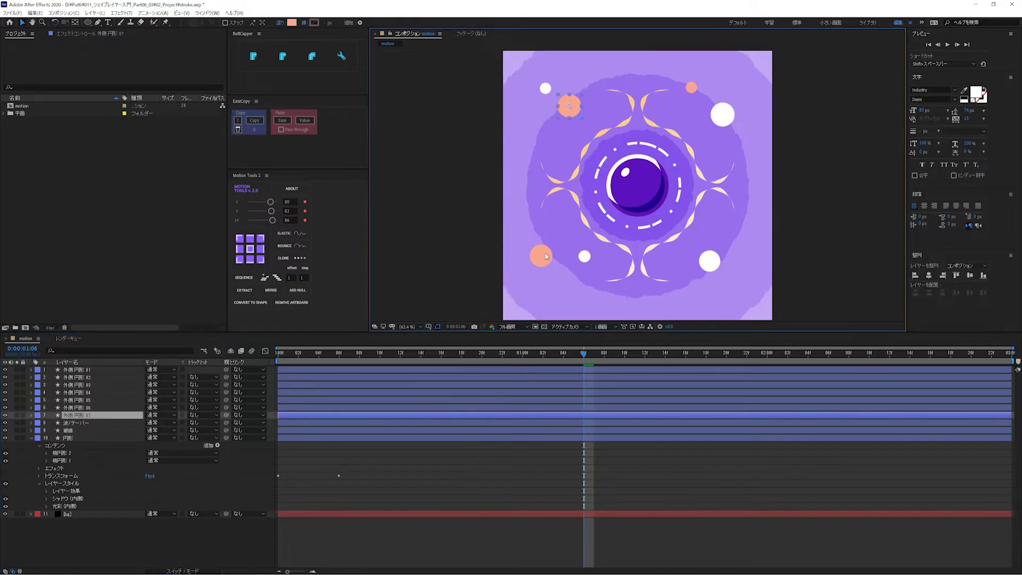
click(545, 257)
click(569, 115)
click(78, 533)
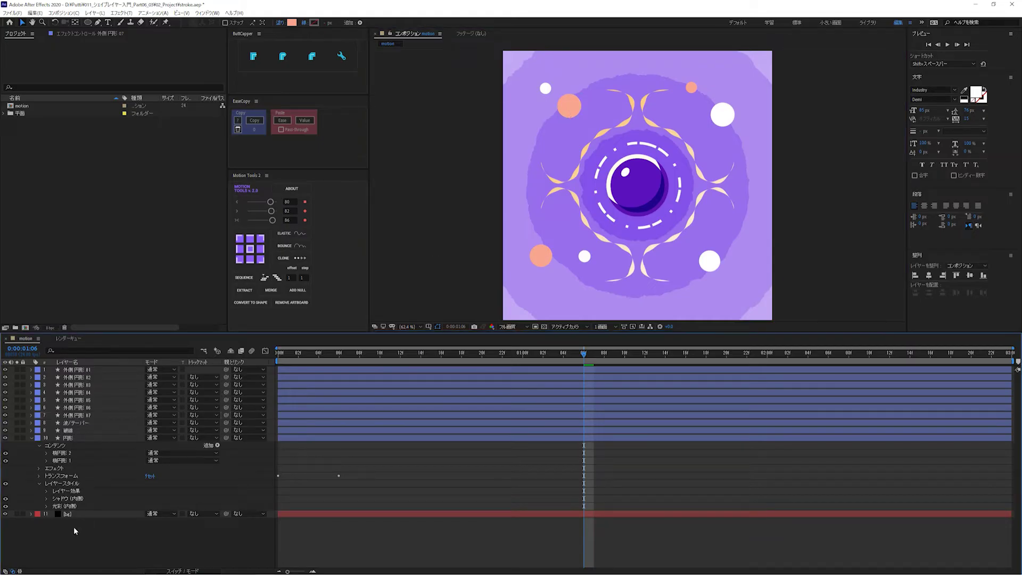
click(68, 497)
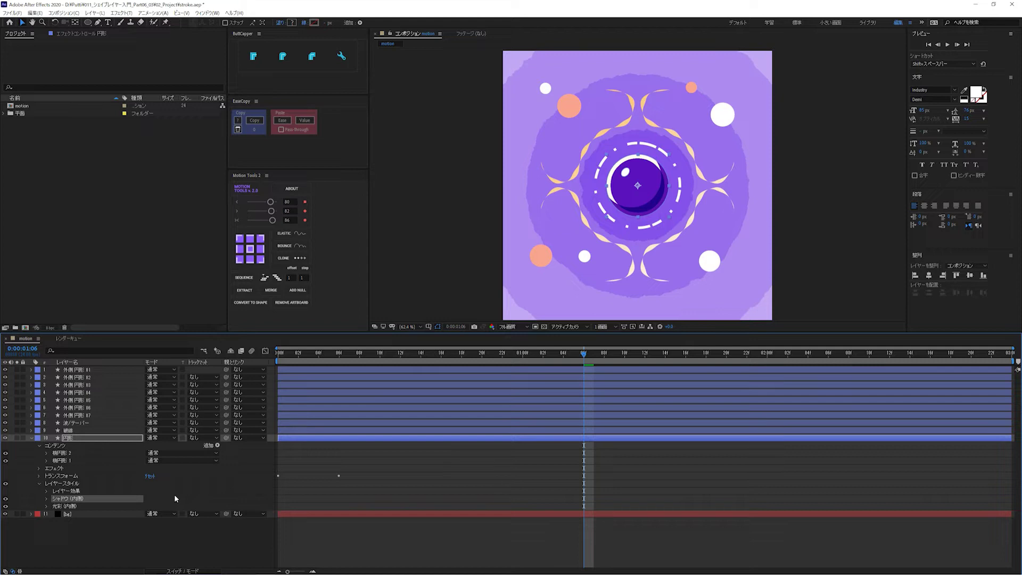
key(ctrl+c)
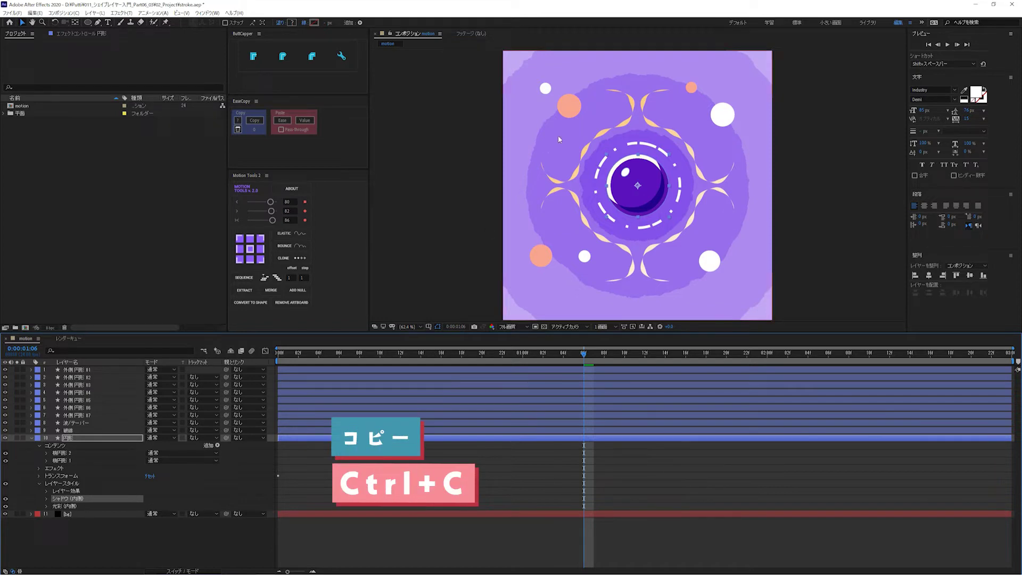
click(571, 108)
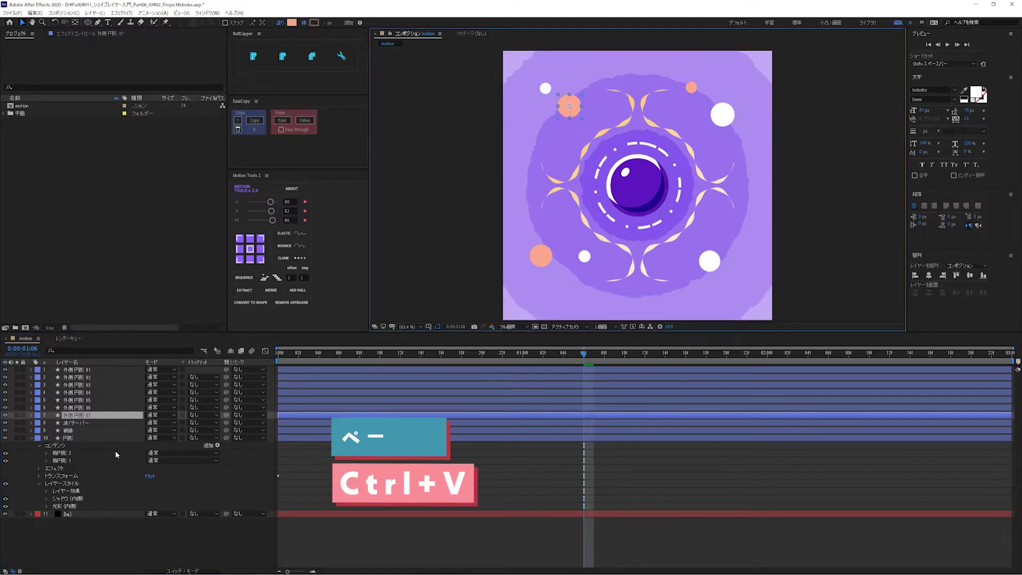
key(ctrl+v)
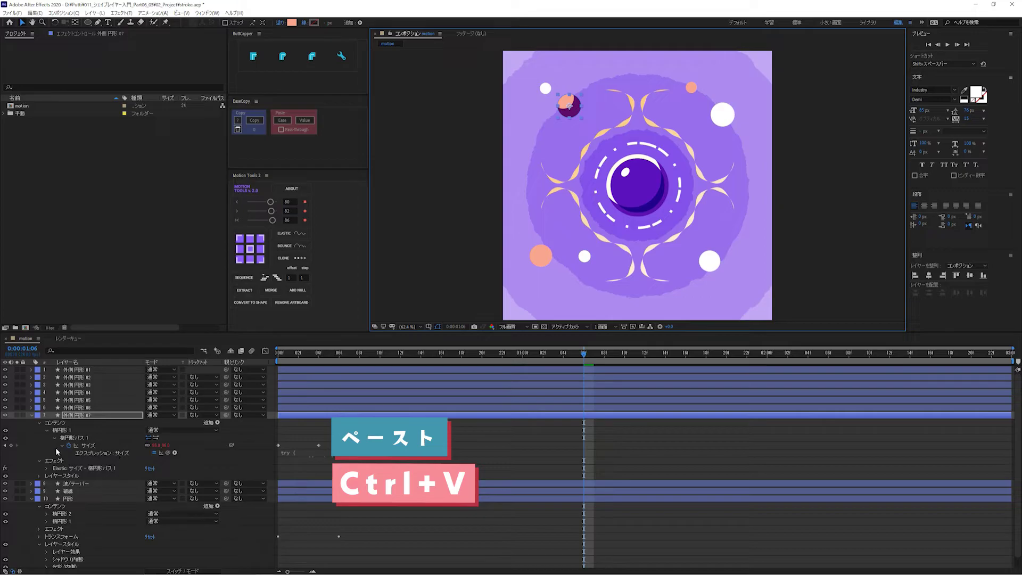
Set the pasted inner shadow's colour to the circle's own orange and reduce its distance to about 15 for a thin crescent.
click(39, 476)
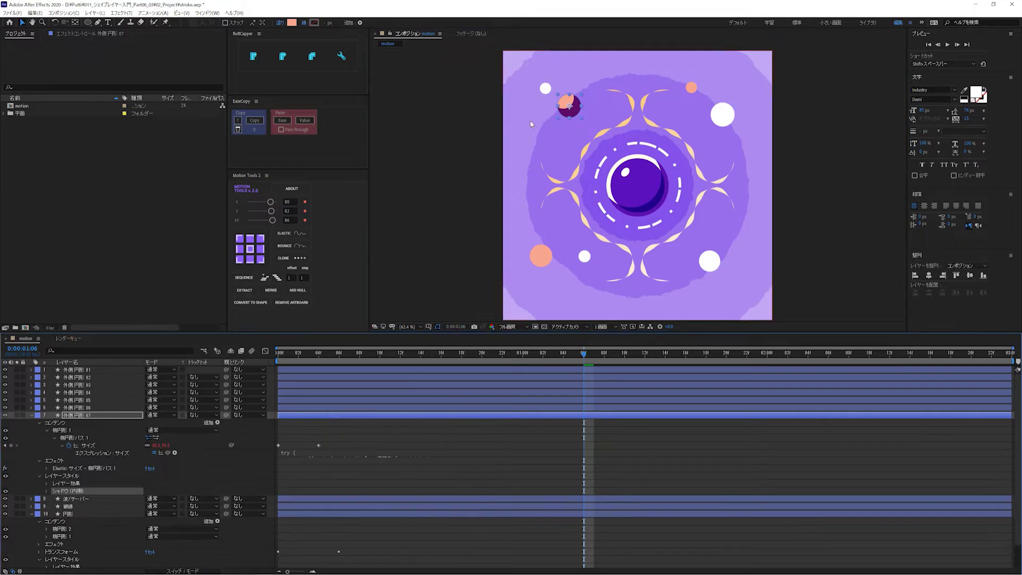
scroll(604, 216, up, 4)
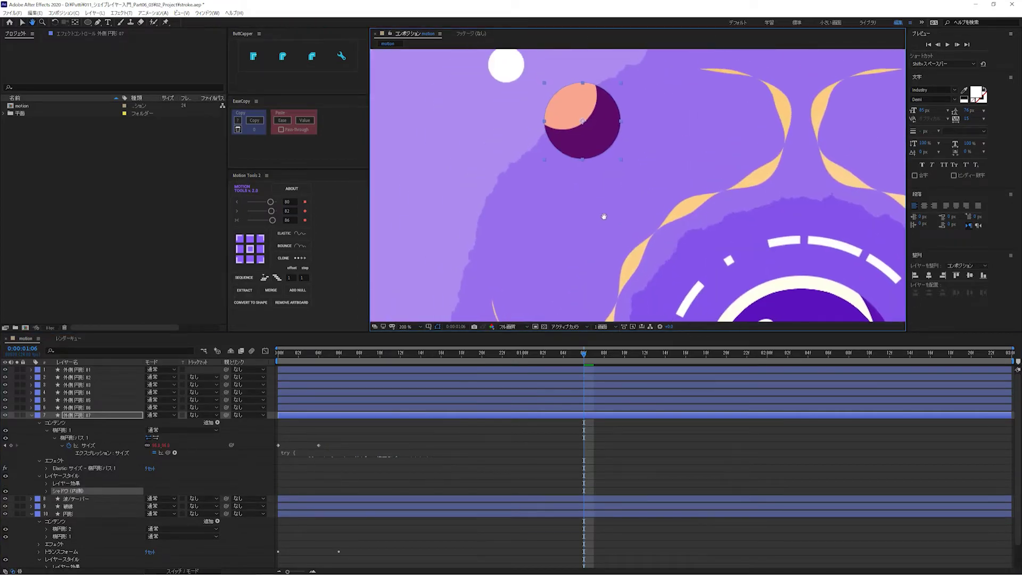
key(v)
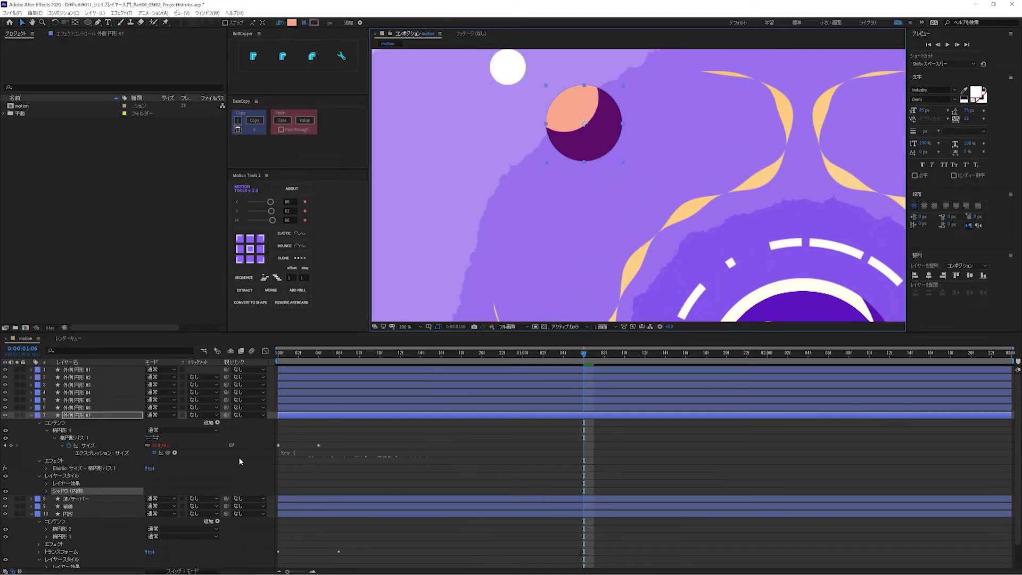
click(46, 490)
click(544, 130)
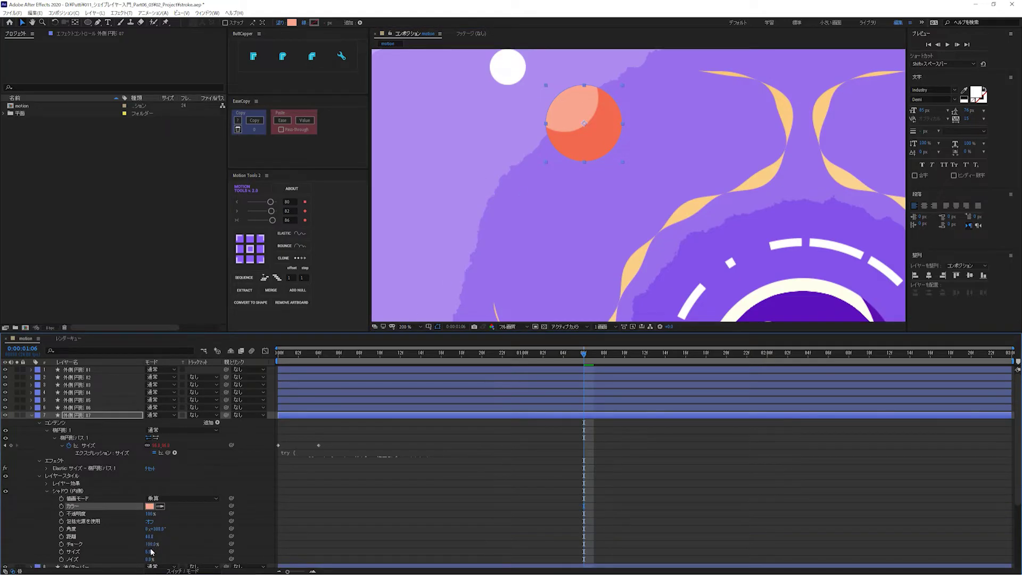
mouse_move(147, 551)
mouse_down()
mouse_move(115, 550)
mouse_move(146, 553)
mouse_move(138, 536)
mouse_up()
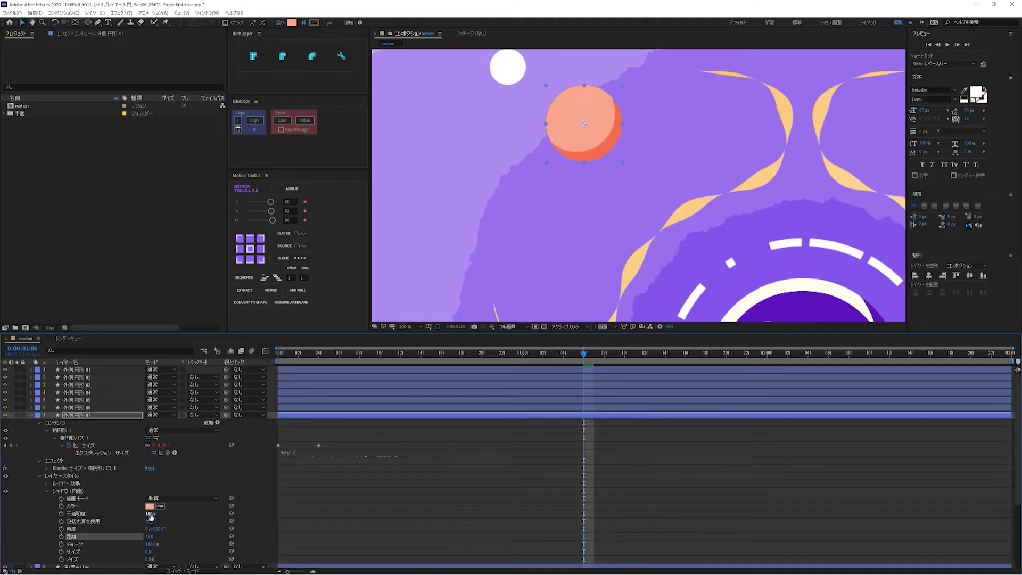
Set the orange circle's inner shadow opacity to 60% and collapse the shadow's settings.
click(151, 514)
text(60)
key(Return)
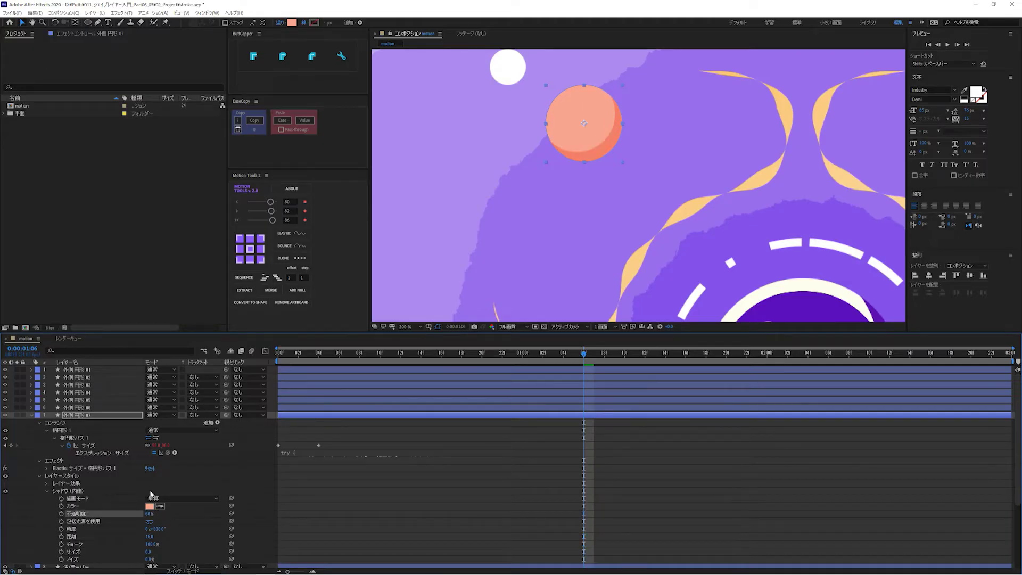
click(193, 482)
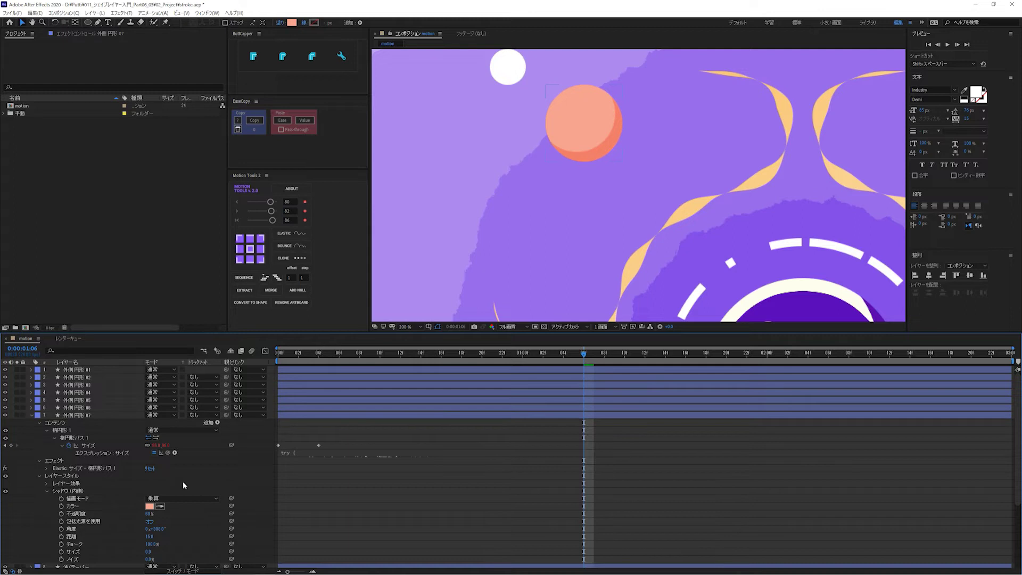
click(47, 490)
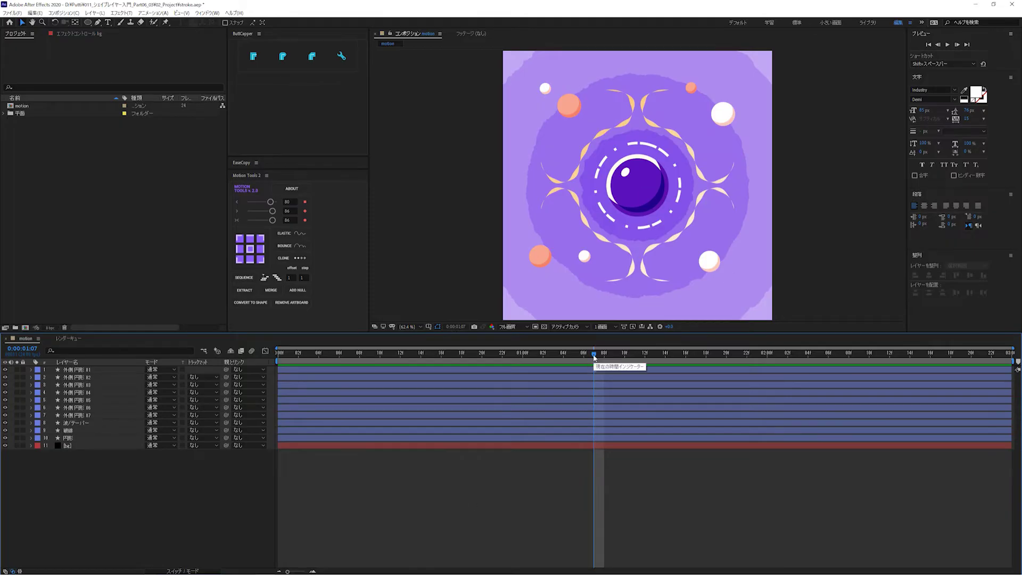
Preview the whole motion composition from near its beginning to check the shaded circles in movement.
drag(593, 357, 282, 357)
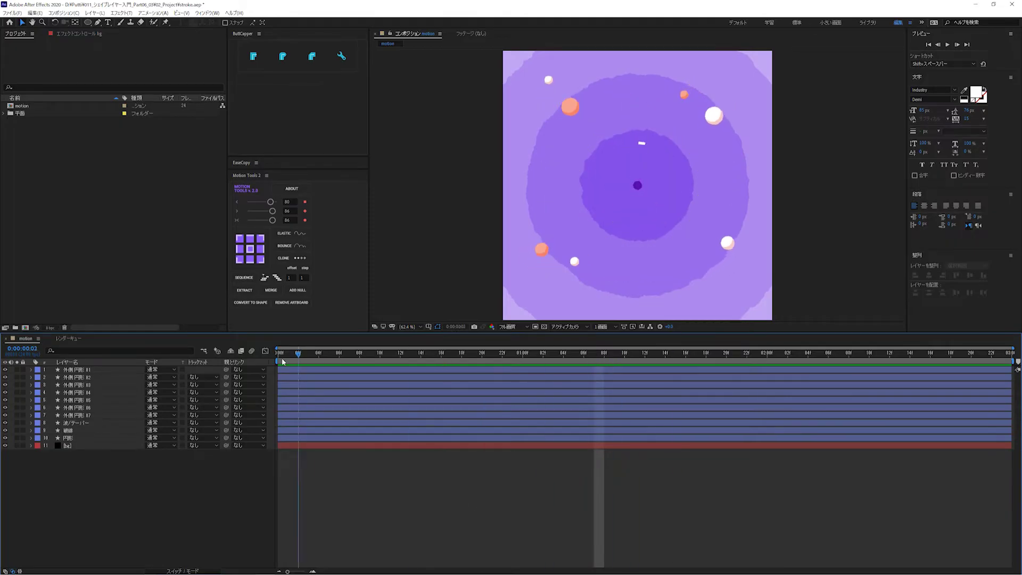
key(space)
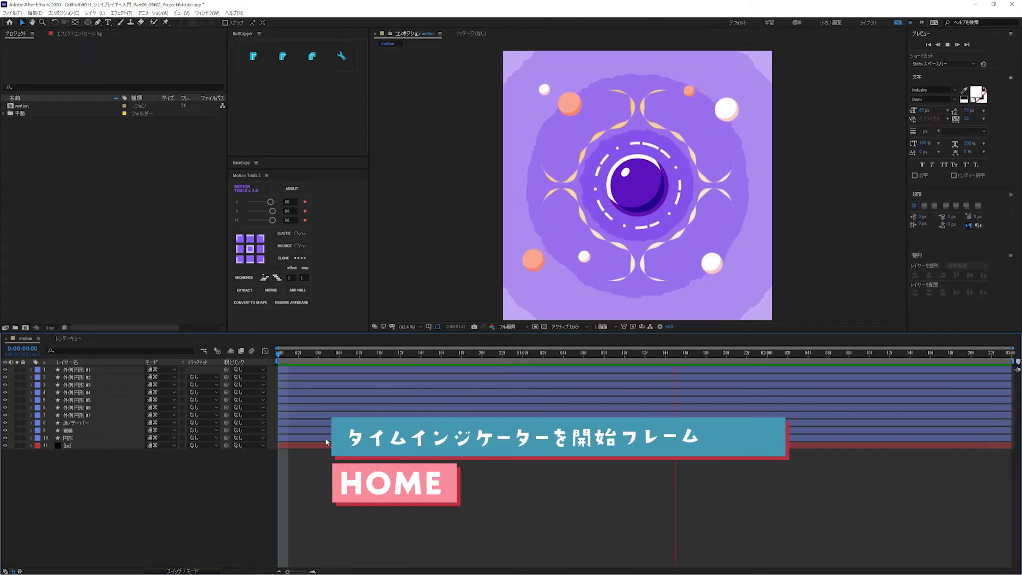
key(space)
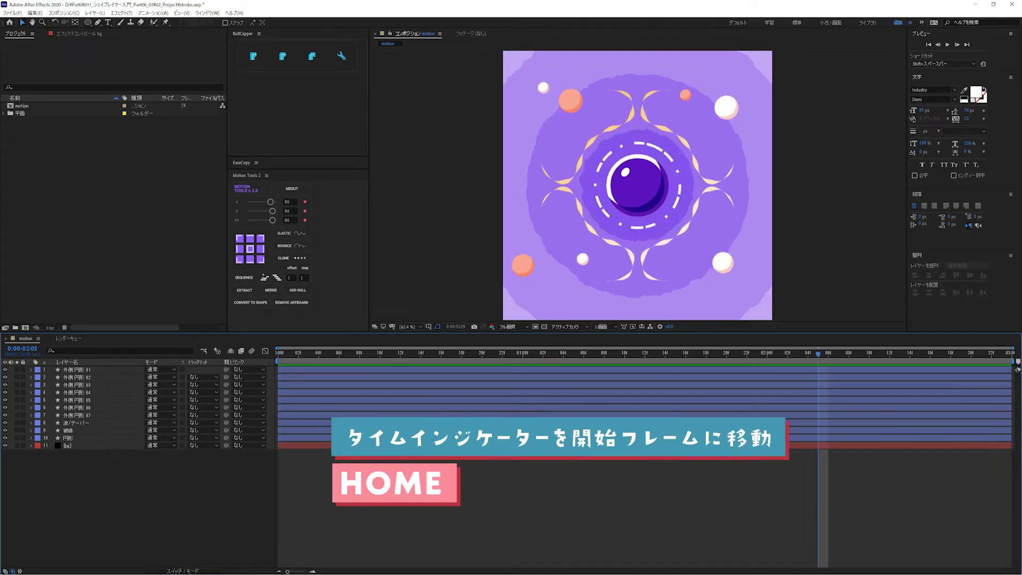
At the first frame, set the bg layer's gradient start colour to white and keyframe it.
key(Home)
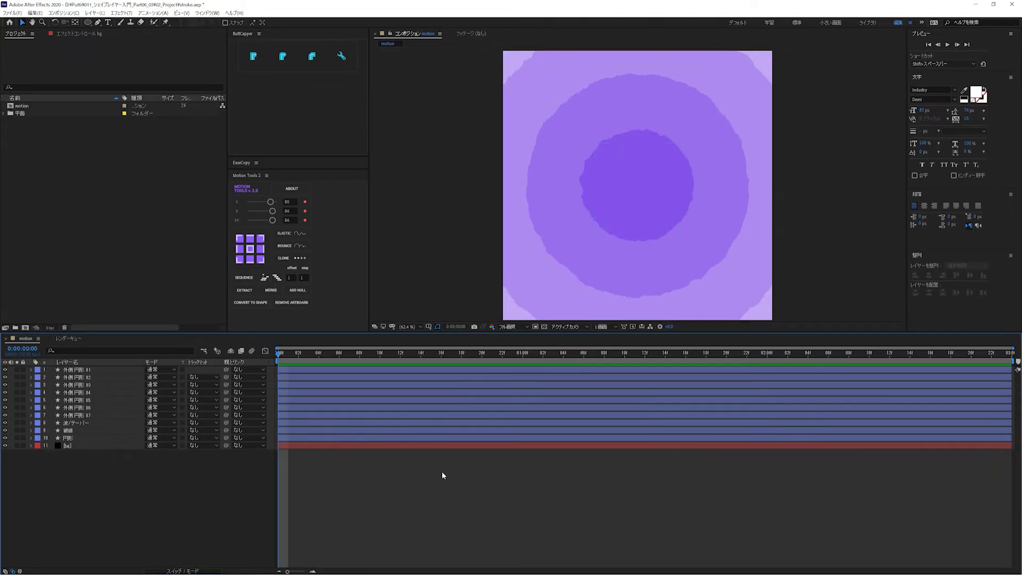
click(75, 447)
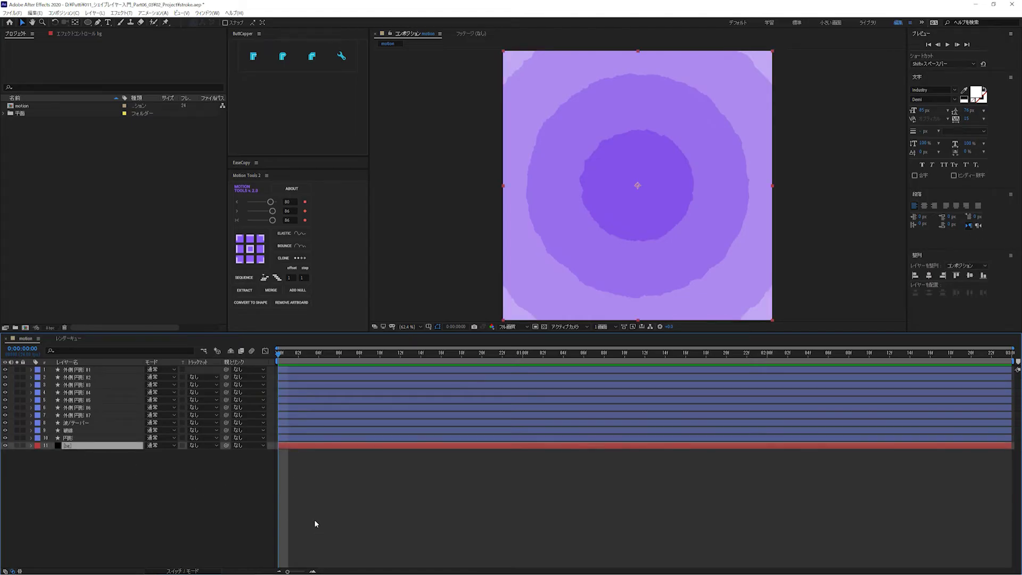
key(F3)
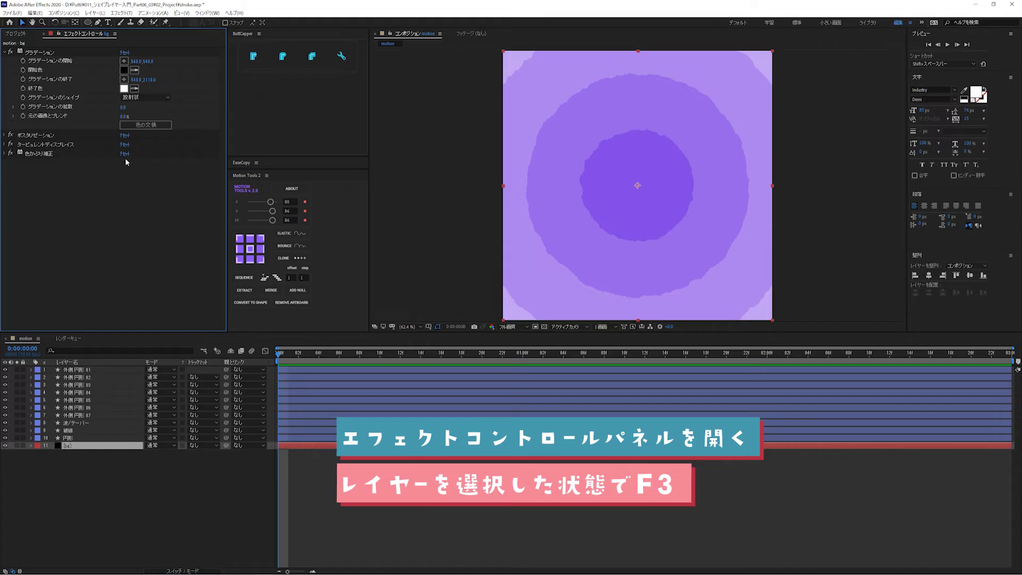
click(123, 70)
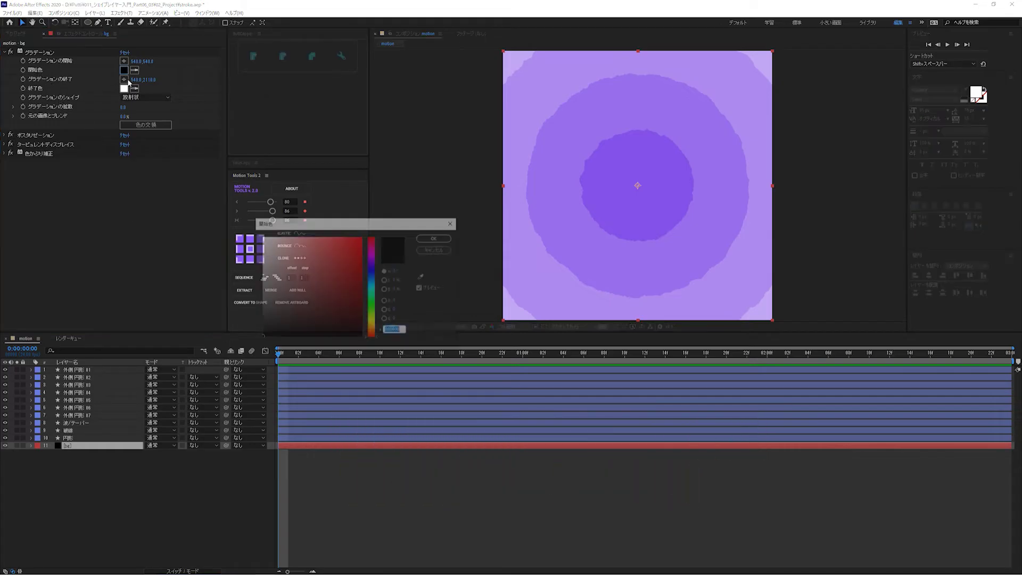
drag(270, 269, 247, 229)
key(Return)
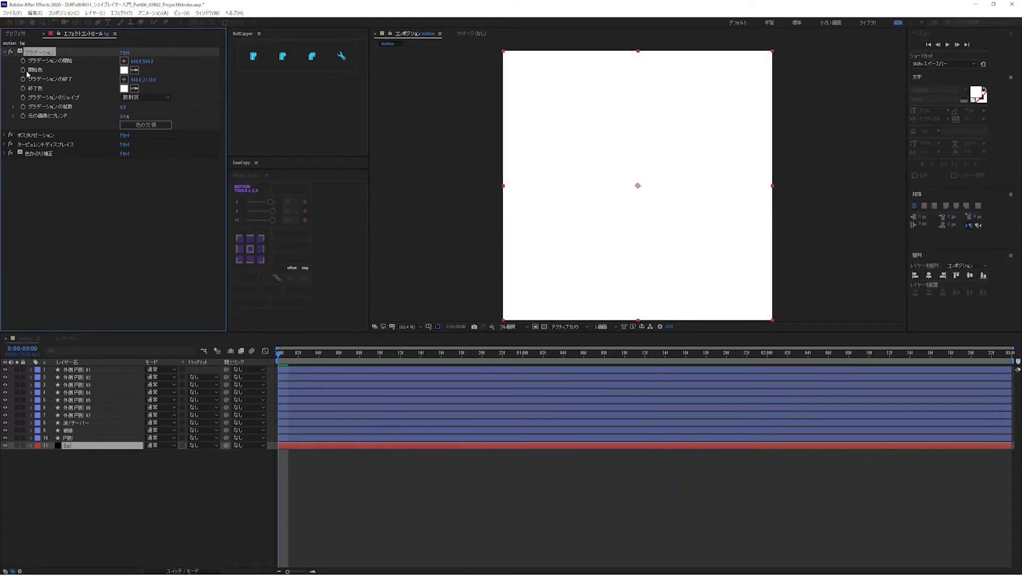
At 0:00:00:18, set the bg layer's gradient start colour to black.
key(space)
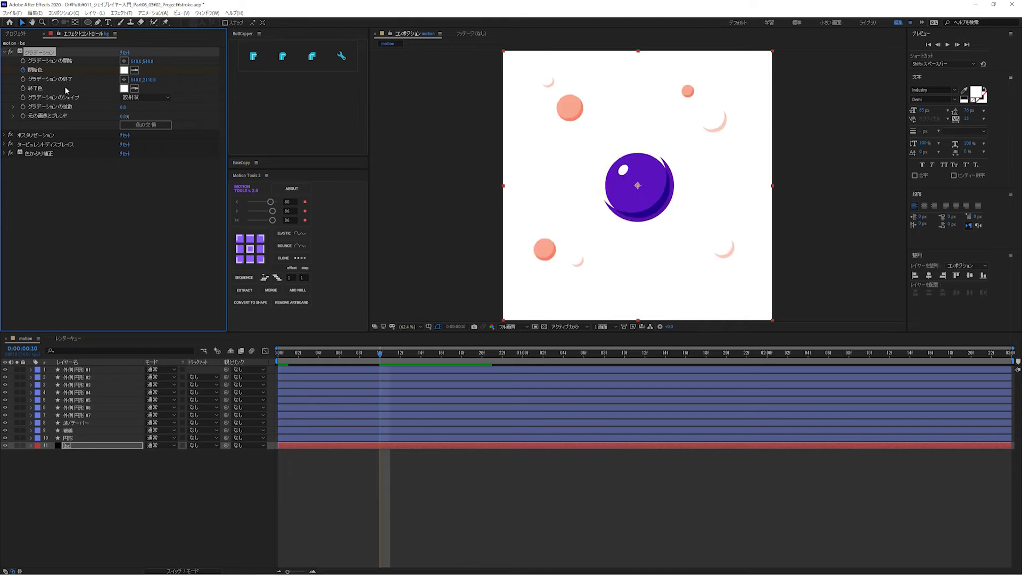
click(124, 69)
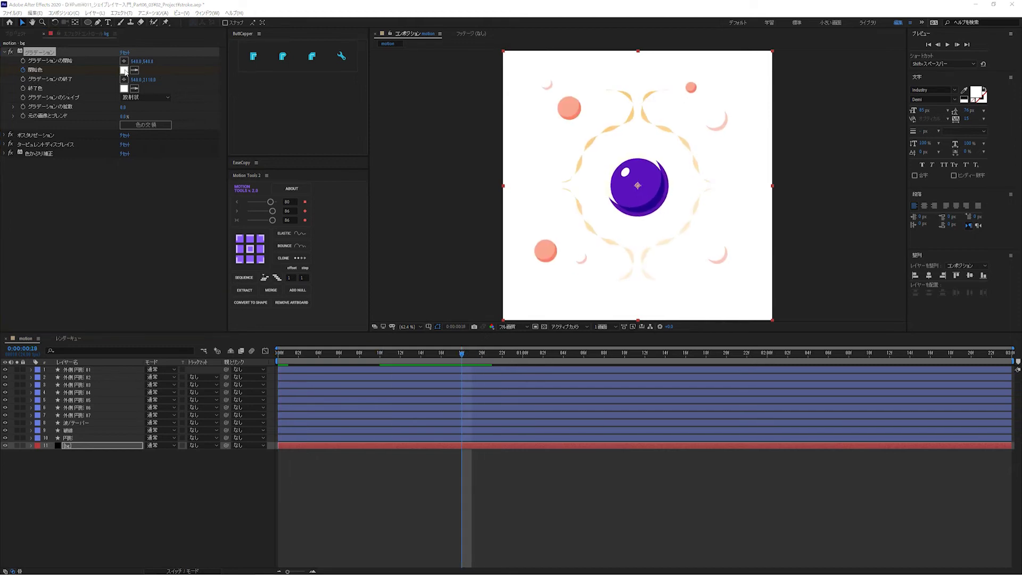
drag(299, 283, 240, 391)
click(447, 237)
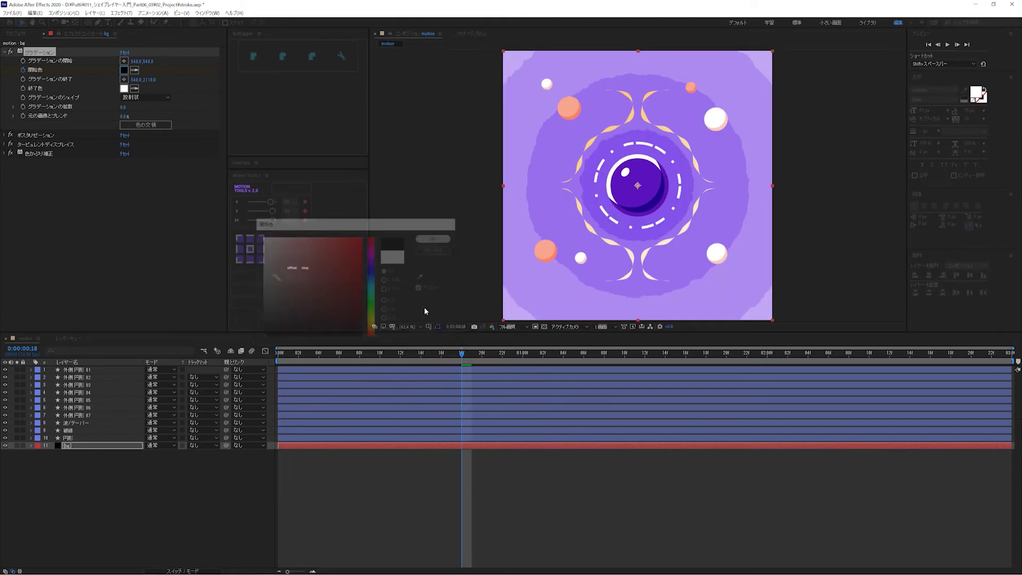
Show the bg layer's start-colour keyframes, ease them with a Motion Tools value of 87, and preview the background animation.
key(u)
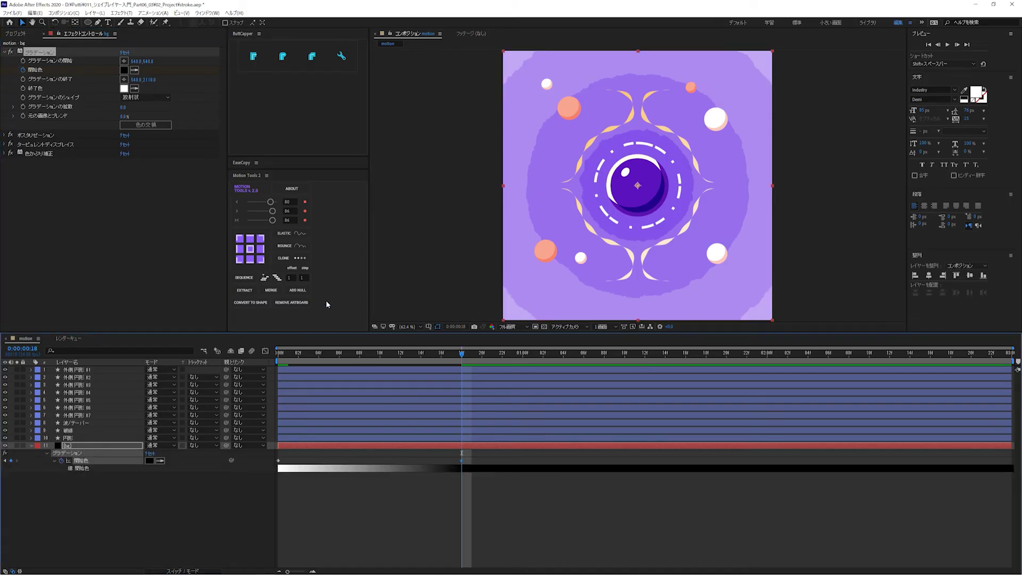
drag(275, 210, 271, 210)
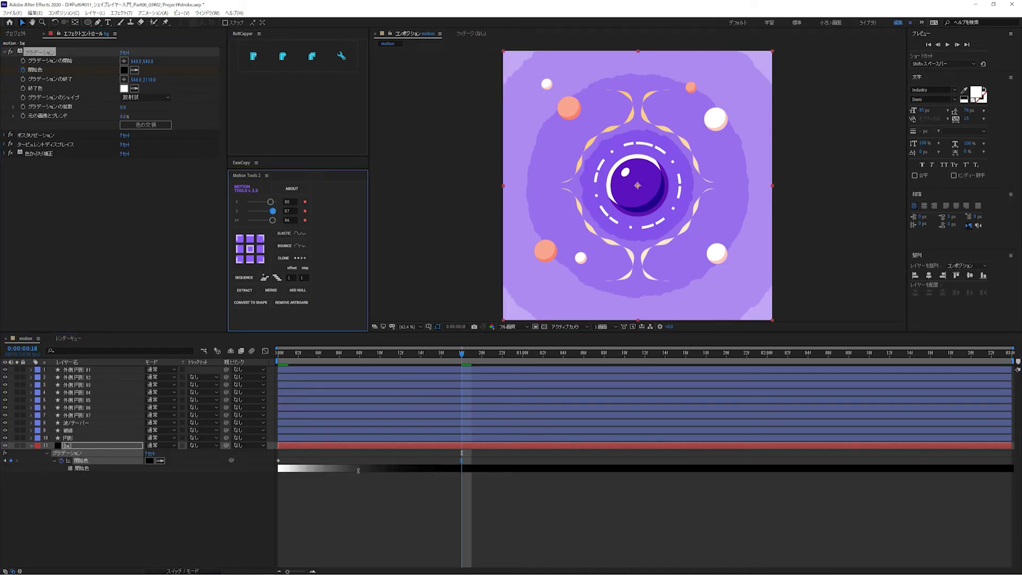
click(337, 480)
key(space)
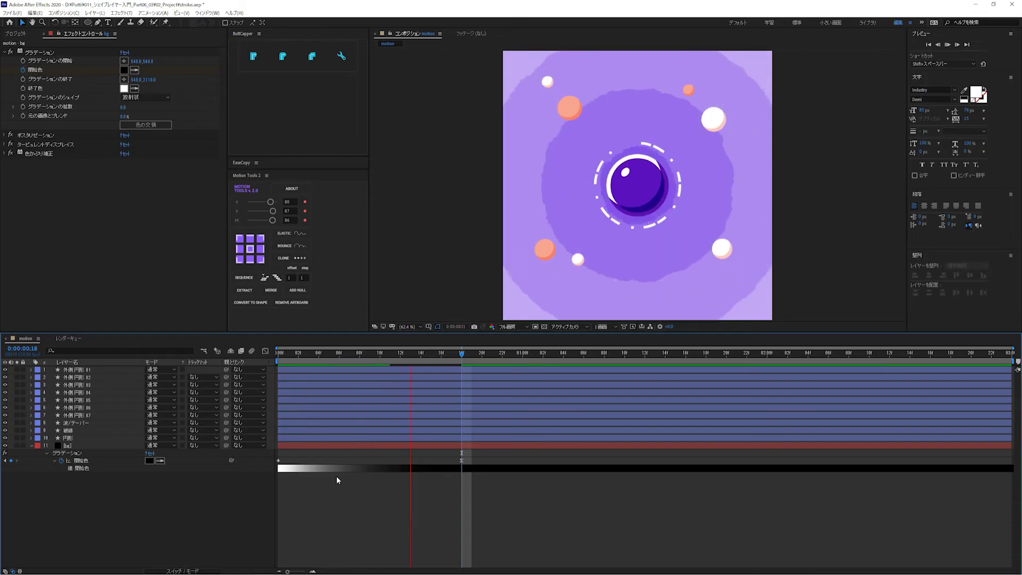